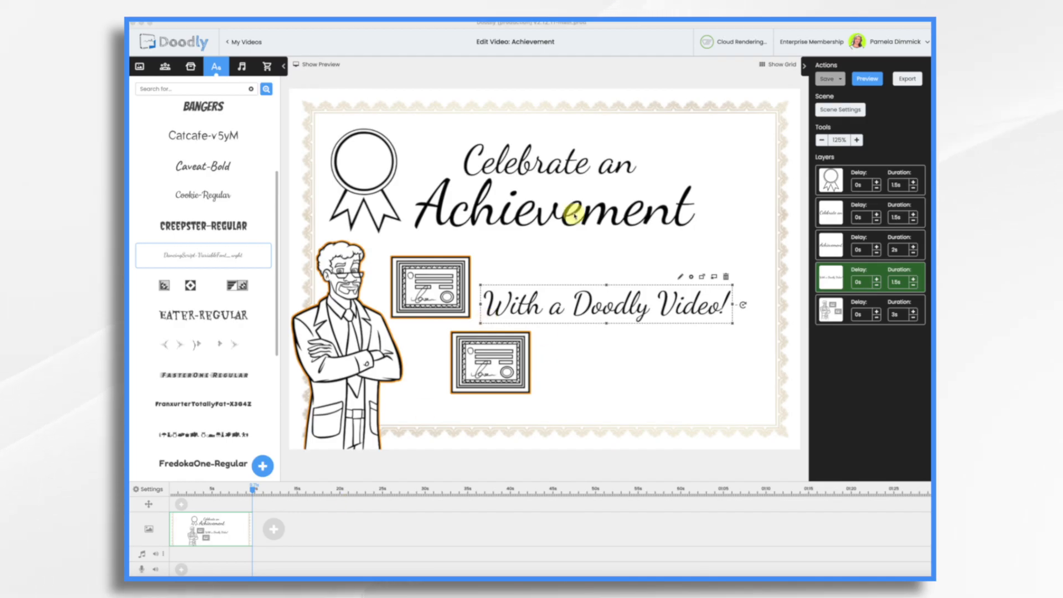
Add a blank scene after the first scene of the Achievement video
click(273, 532)
click(273, 530)
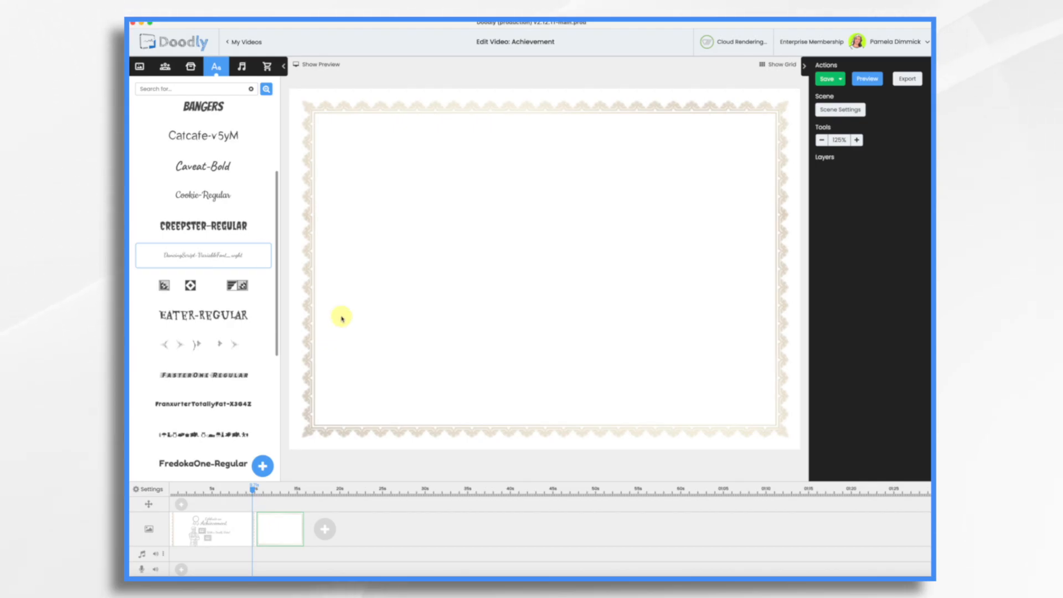
Return to the video list and create a new Whiteboard video titled with the award recipient's first name and "Award"
click(244, 42)
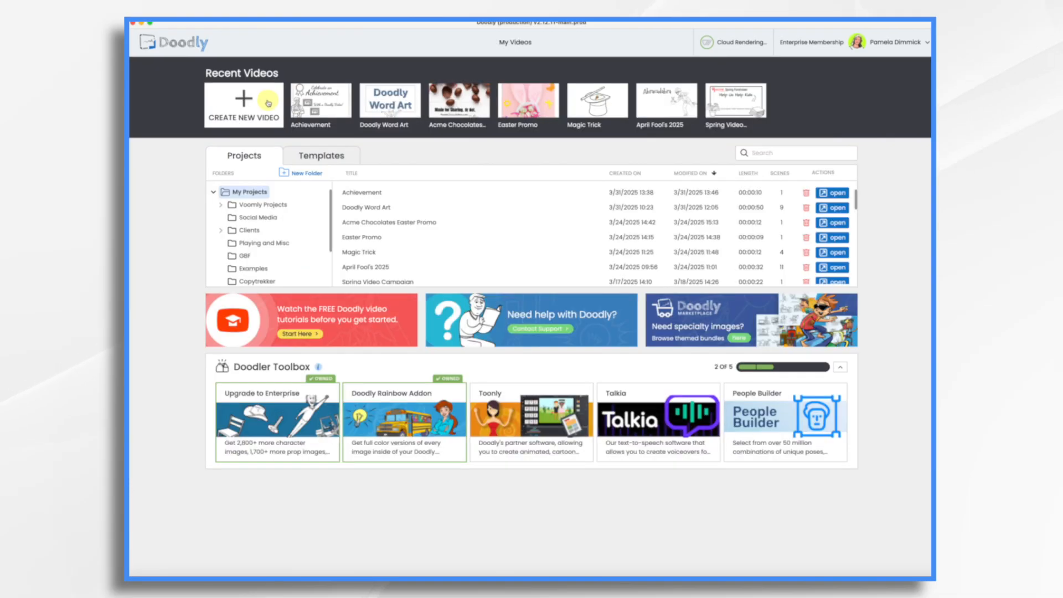
click(244, 107)
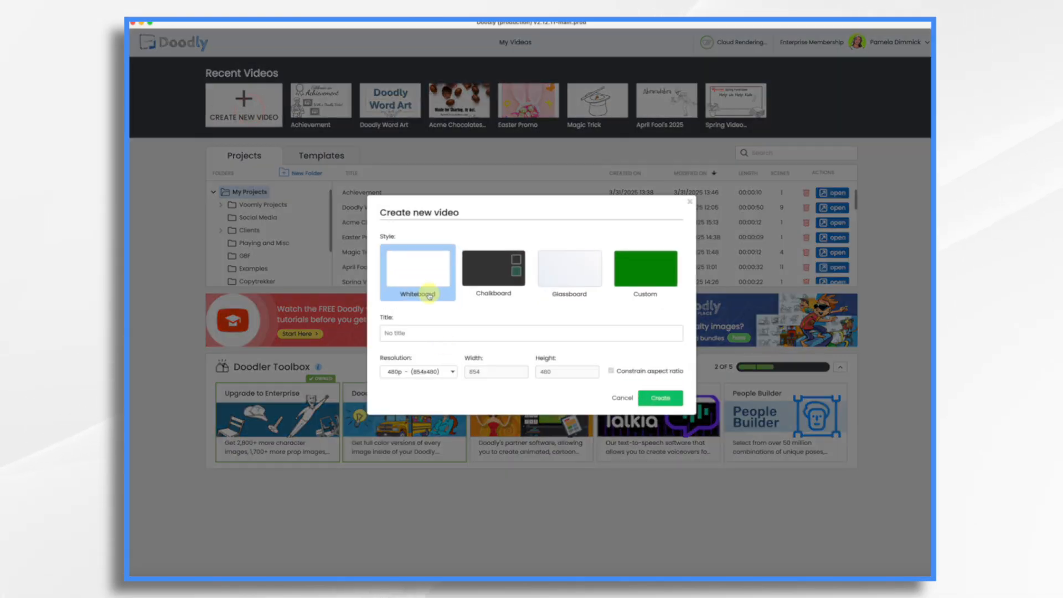
click(433, 334)
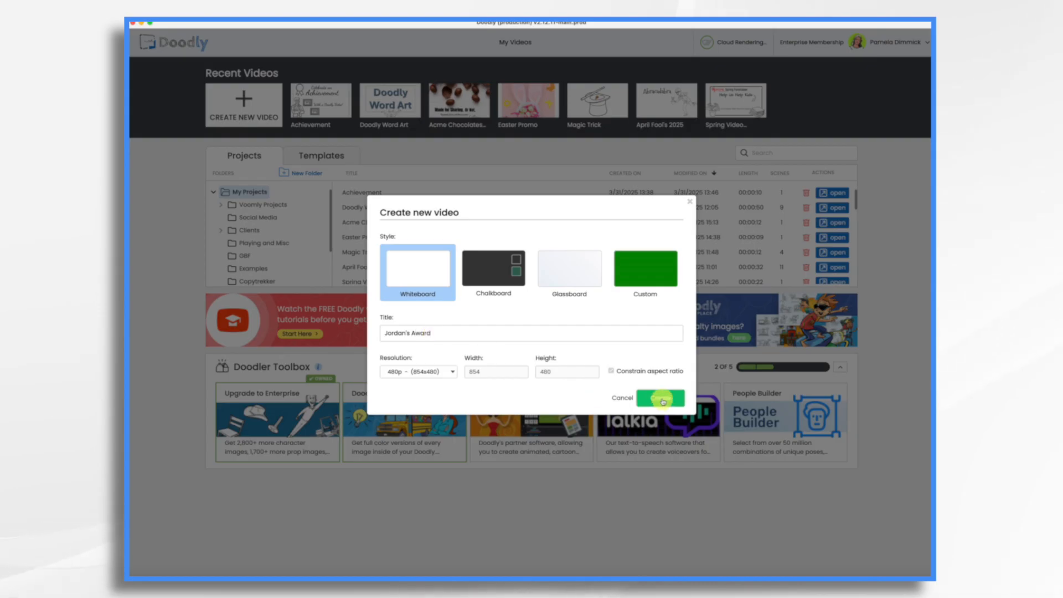
click(662, 399)
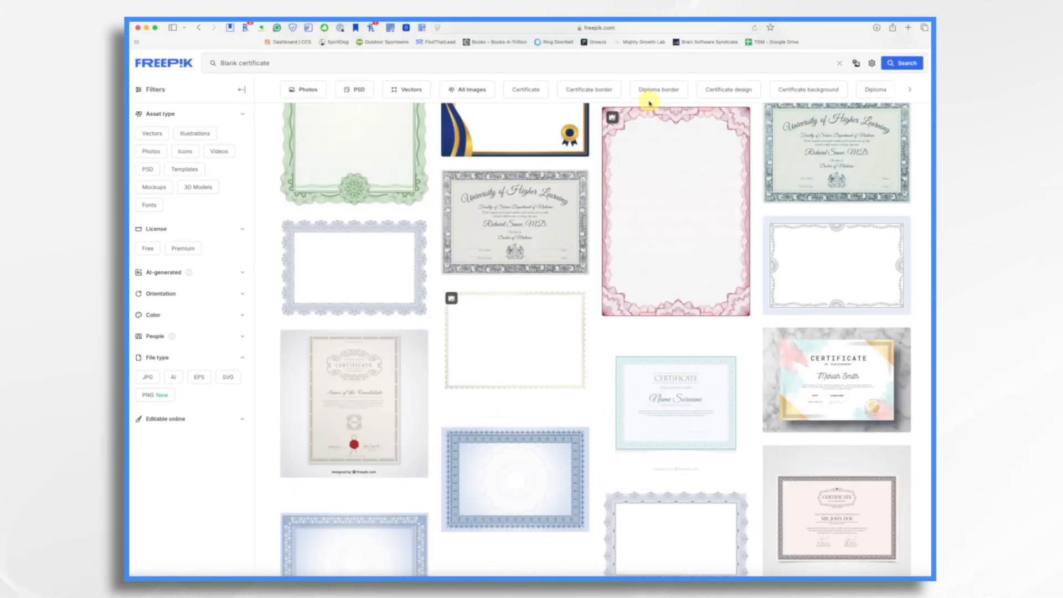
Switch to Freepik in the browser, open the ornamental gold frame image and show its download options
mouse_move(562, 355)
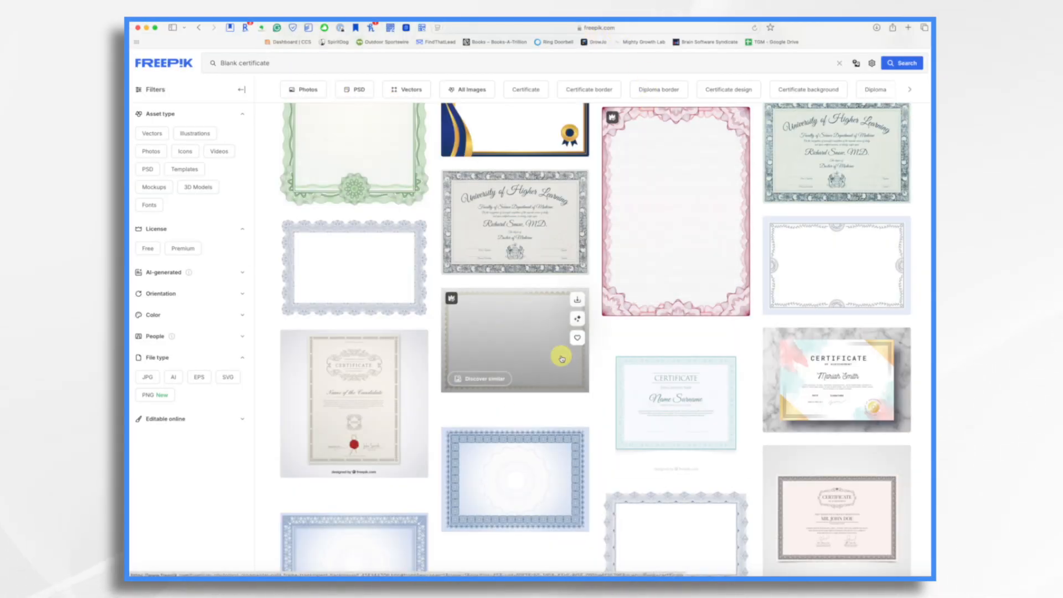
click(512, 336)
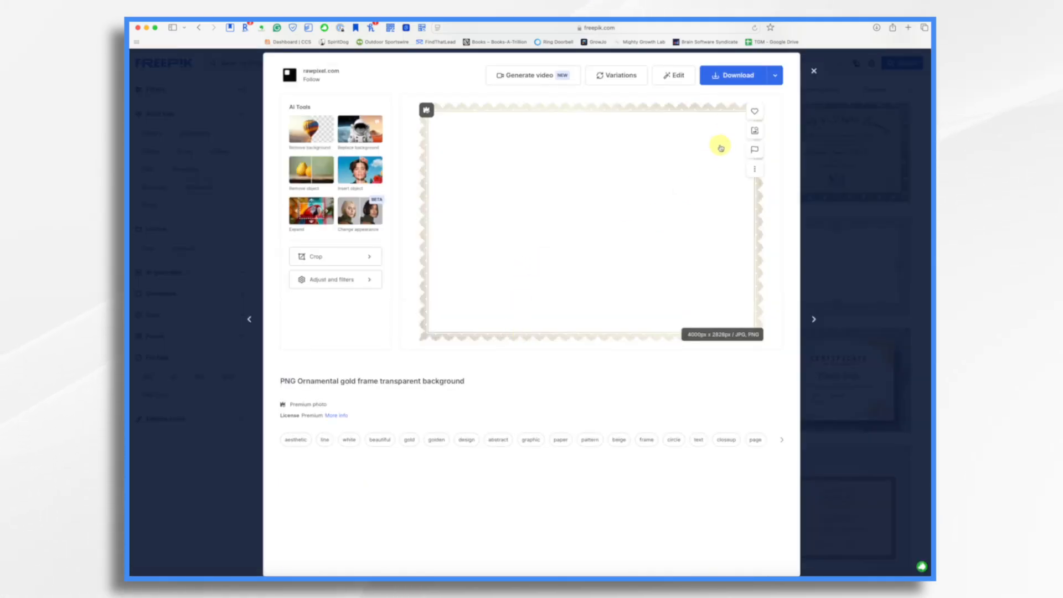
click(774, 77)
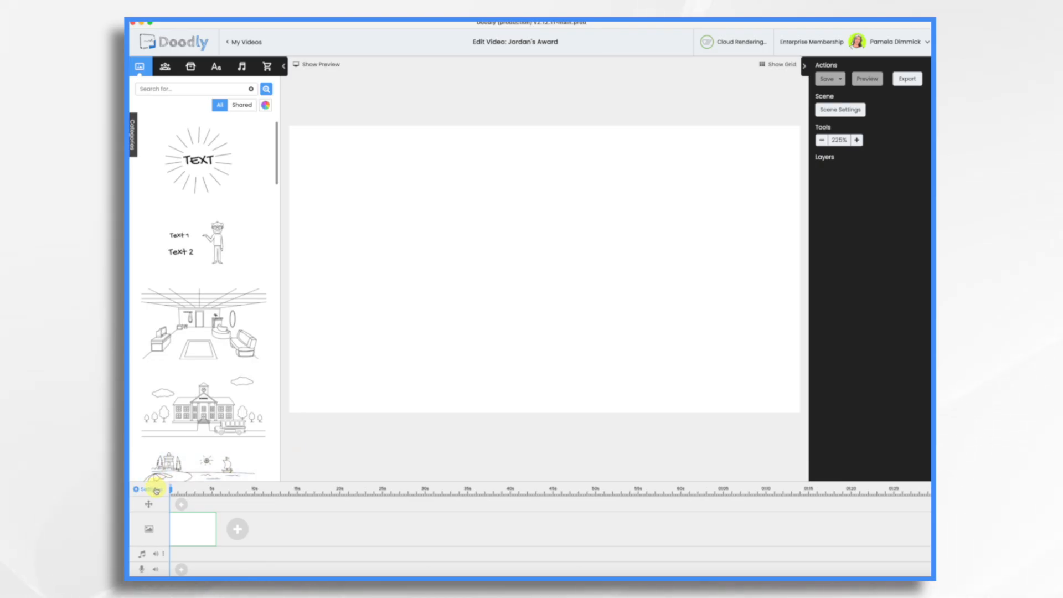
In Doodly's video settings, set the background style to Custom with a custom image
click(155, 489)
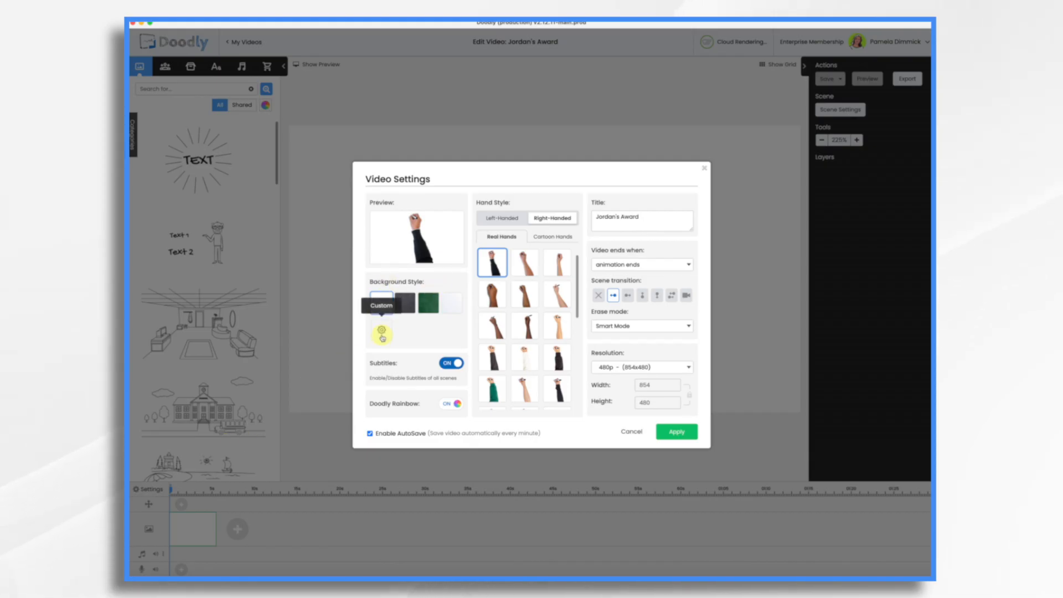
click(382, 332)
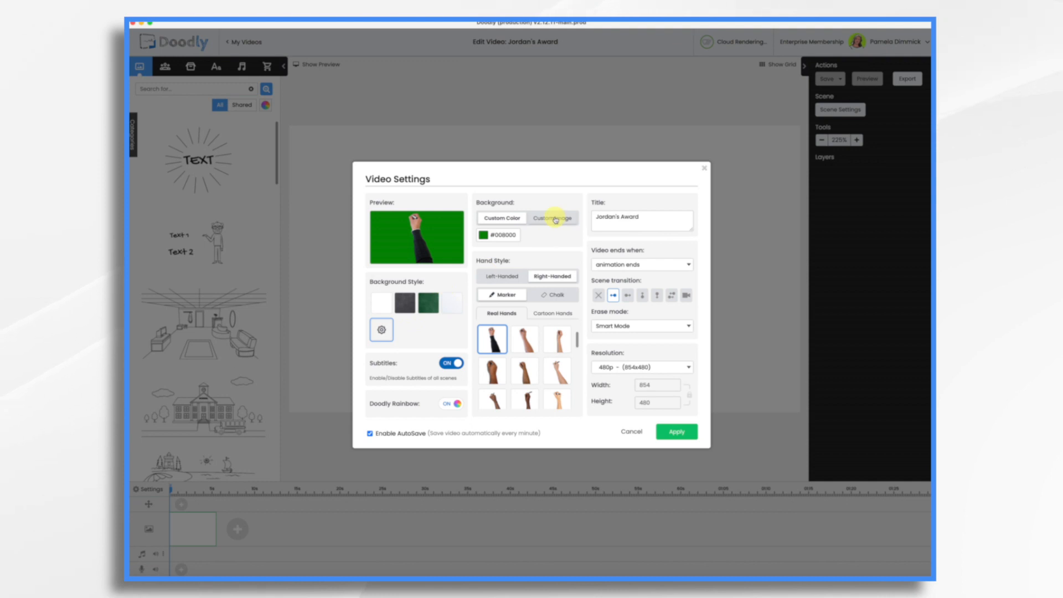
click(555, 219)
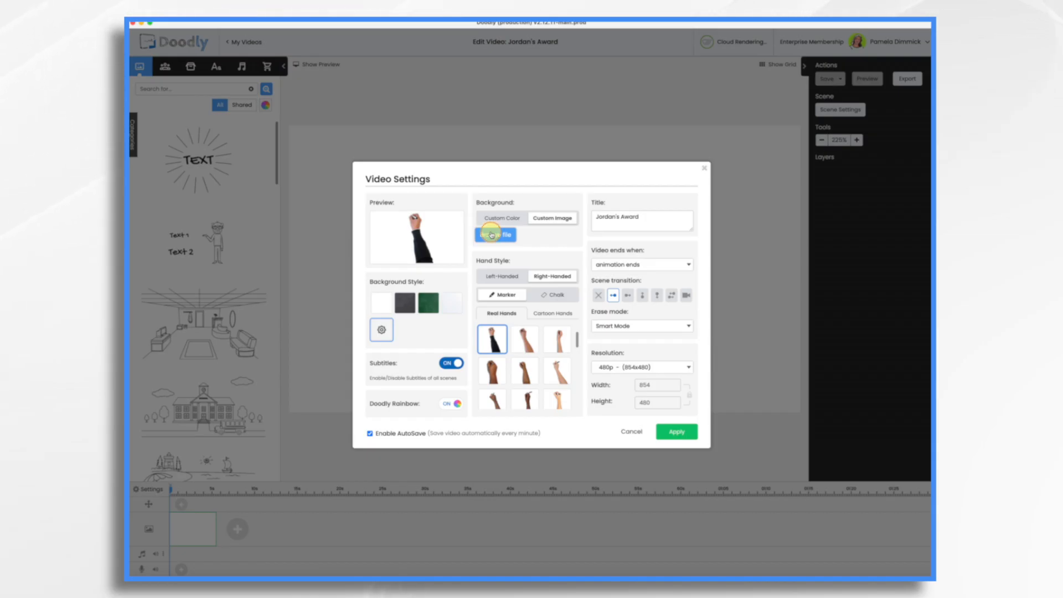
click(491, 235)
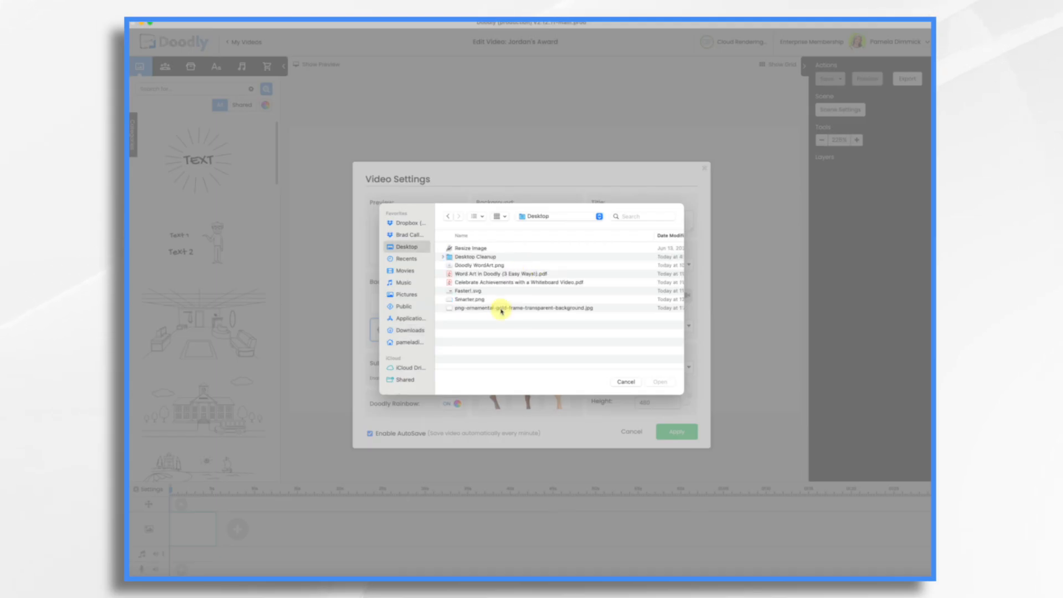
double_click(501, 309)
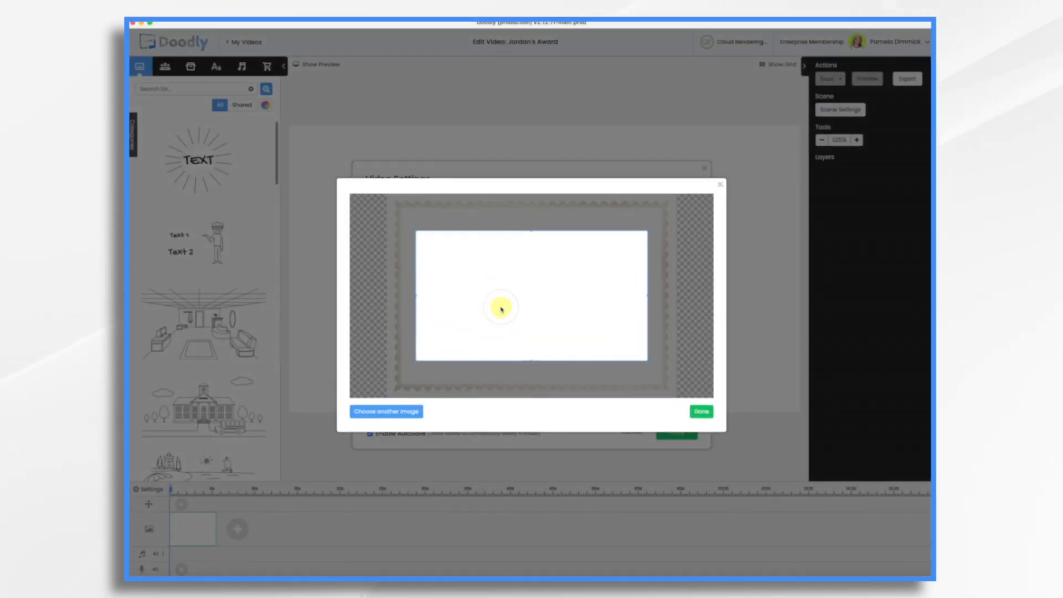
drag(572, 311, 543, 276)
drag(618, 323, 671, 382)
drag(574, 295, 583, 318)
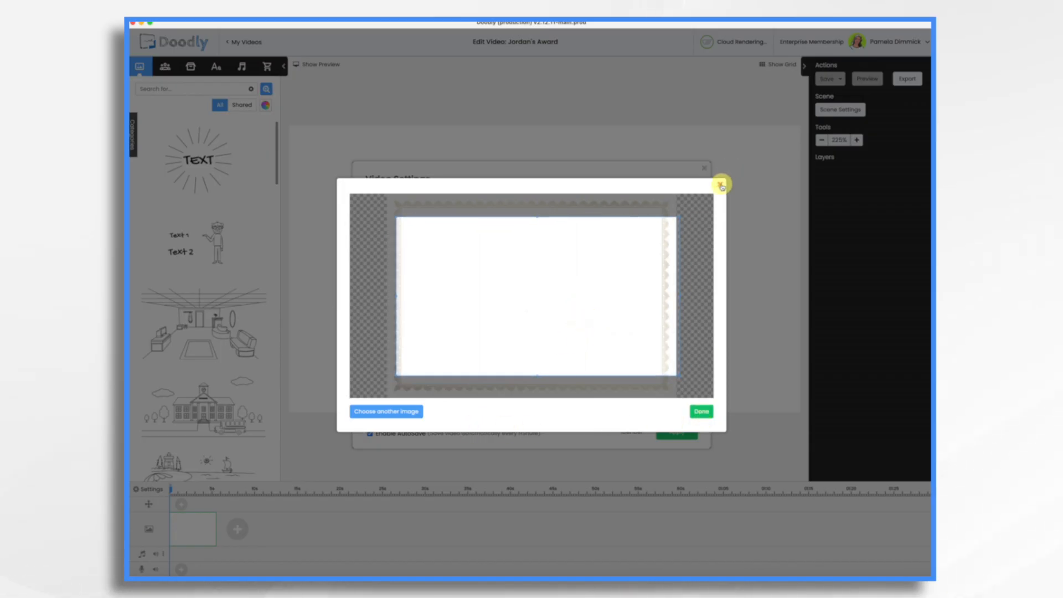
click(721, 185)
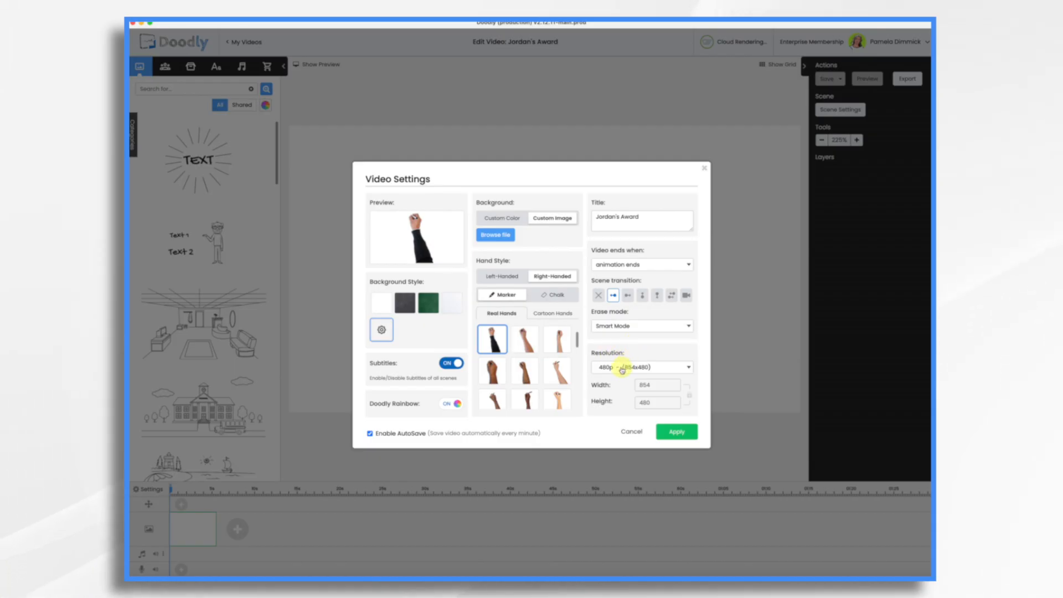
Set the video resolution to Custom with a width of 1500 and a height of 1061
click(654, 372)
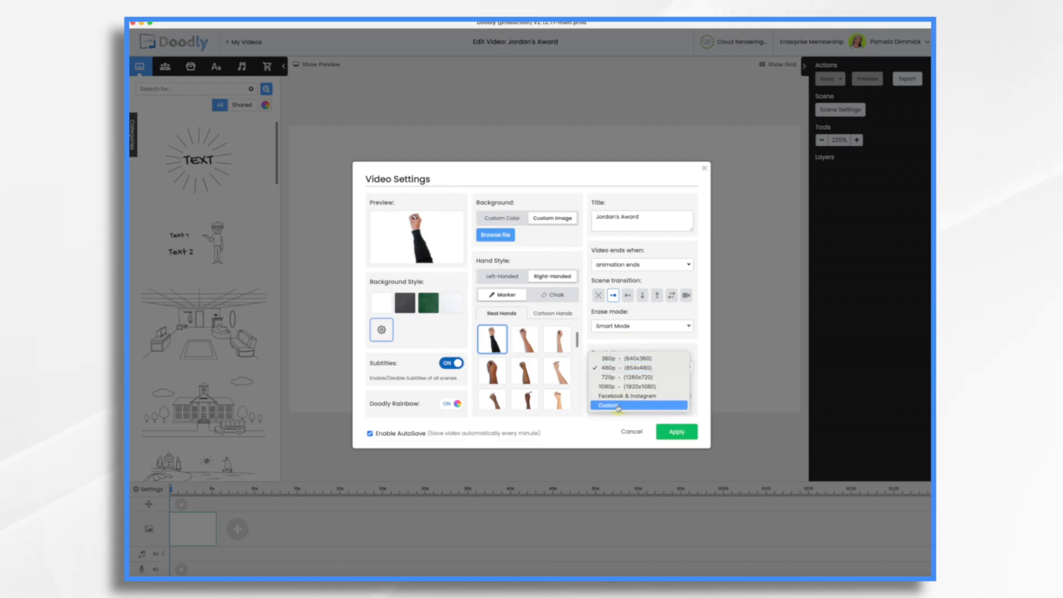
click(615, 406)
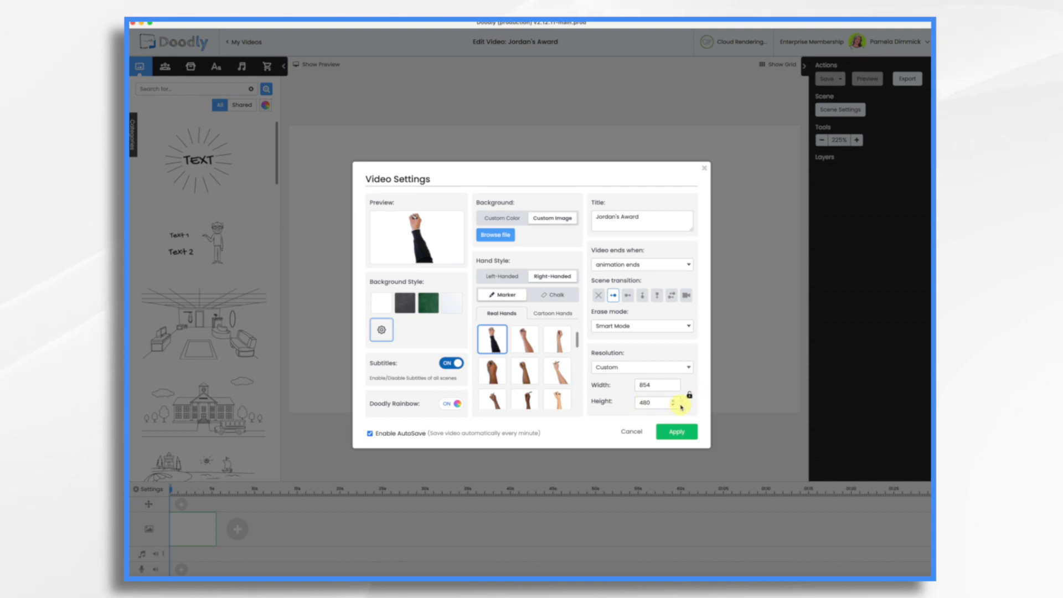
key(BackSpace)
key(BackSpace)
key(BackSpace)
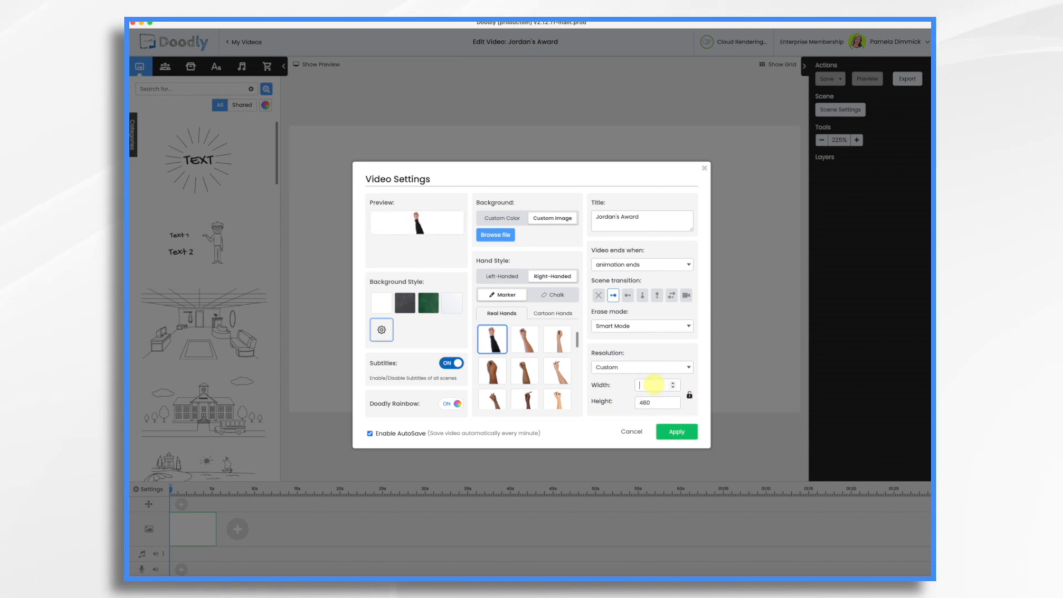
text(1500)
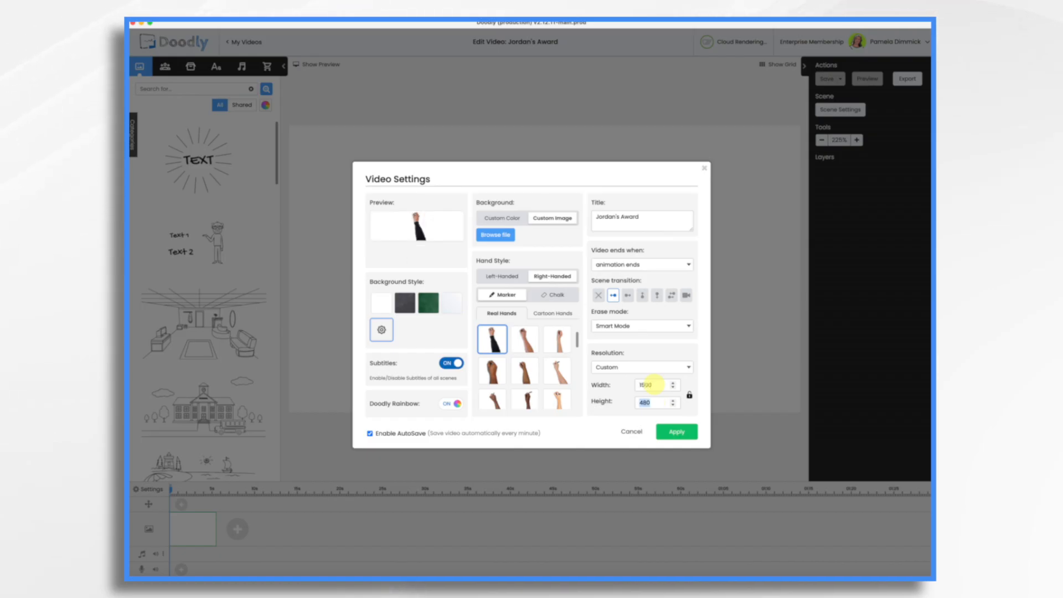
text(1061)
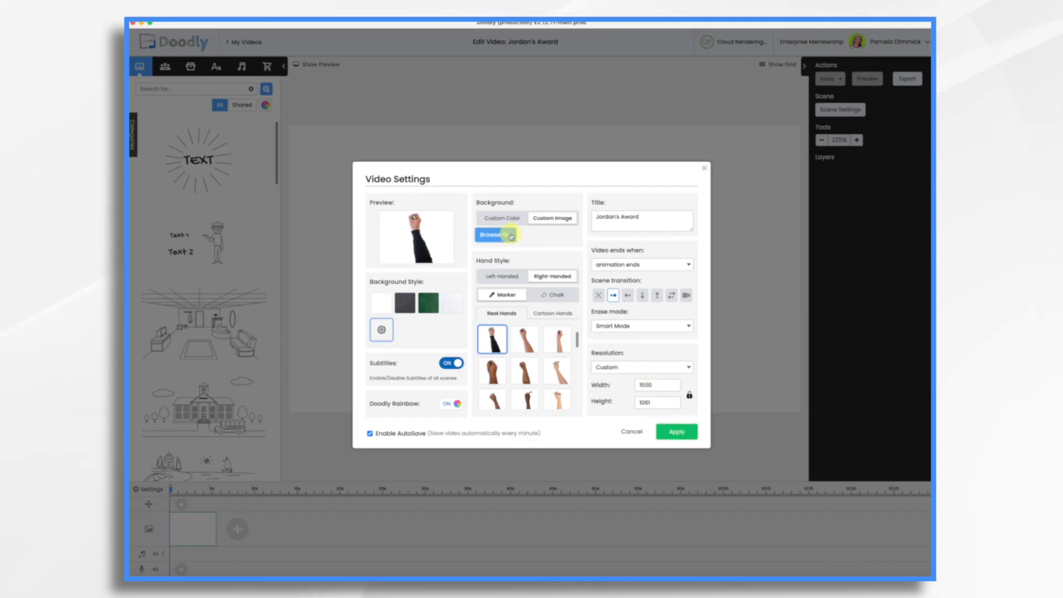
Load png-ornamental-gold-frame-transparent-background.jpg as the background, extend the crop over the whole frame image and apply the video settings
click(500, 238)
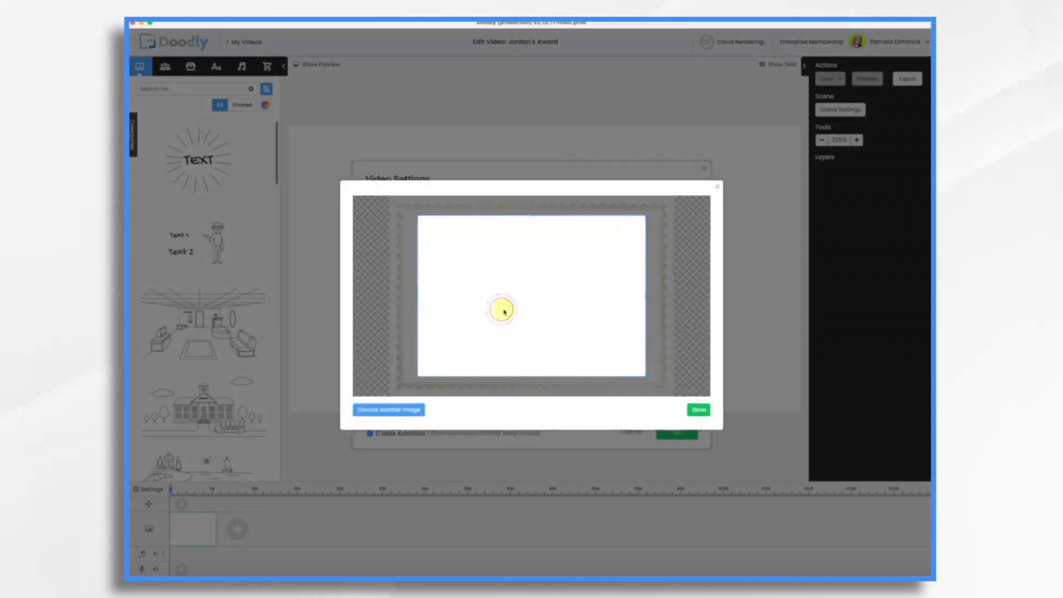
drag(572, 330, 544, 301)
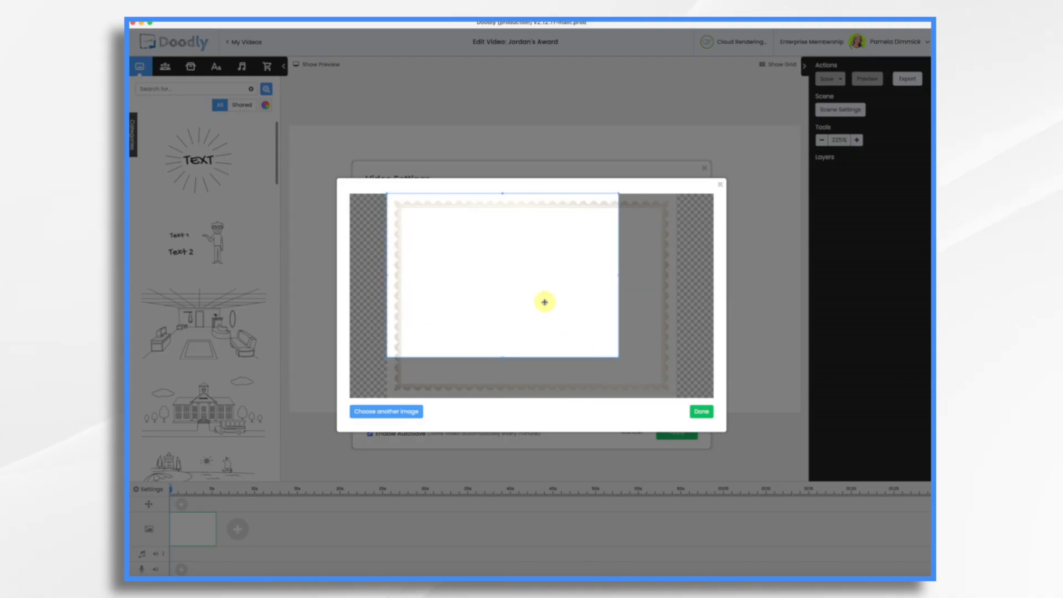
drag(619, 357, 676, 397)
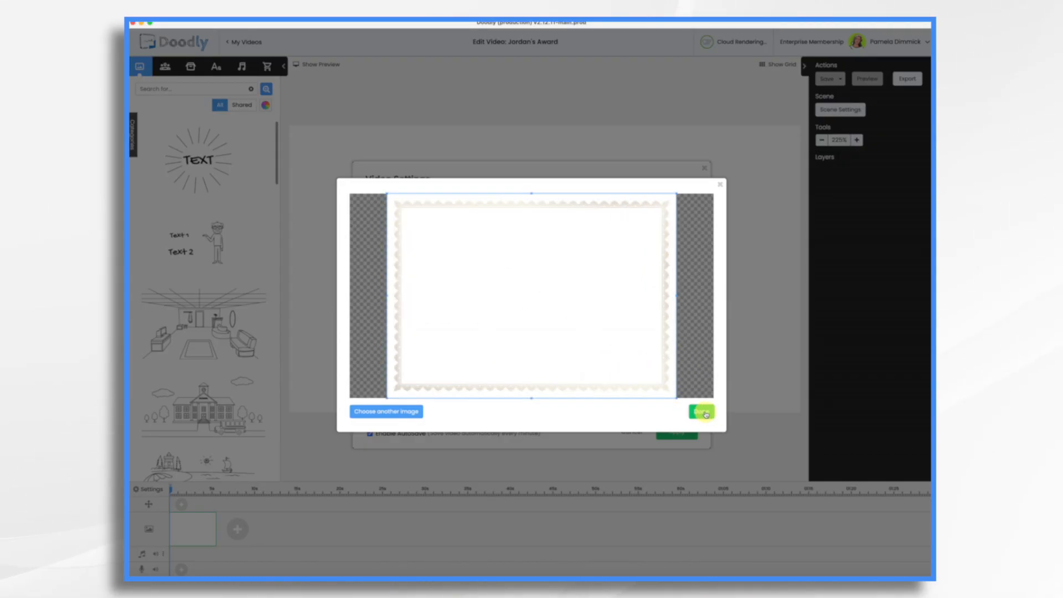
click(702, 412)
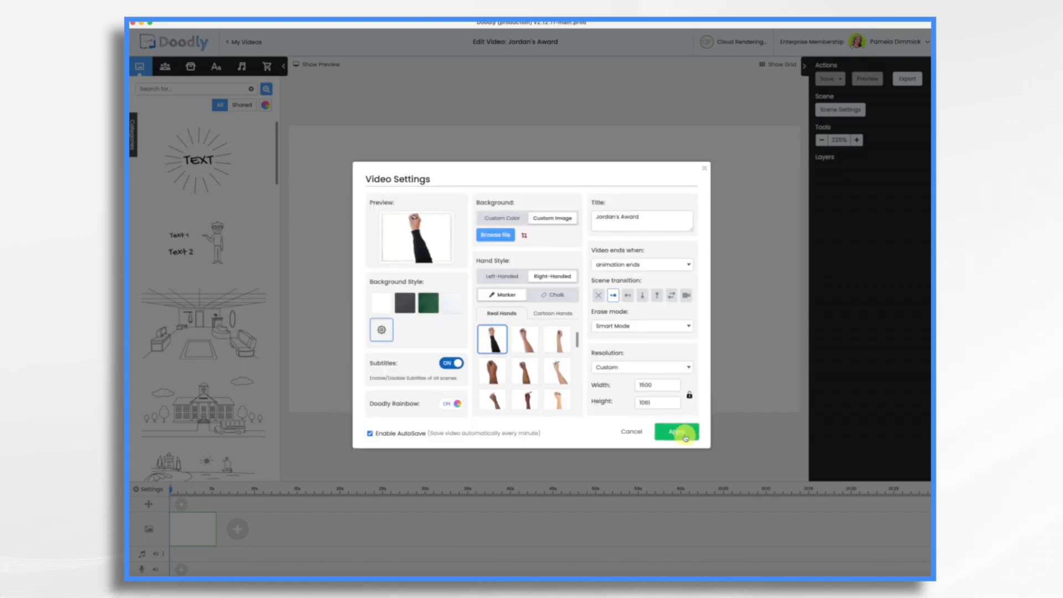
click(676, 432)
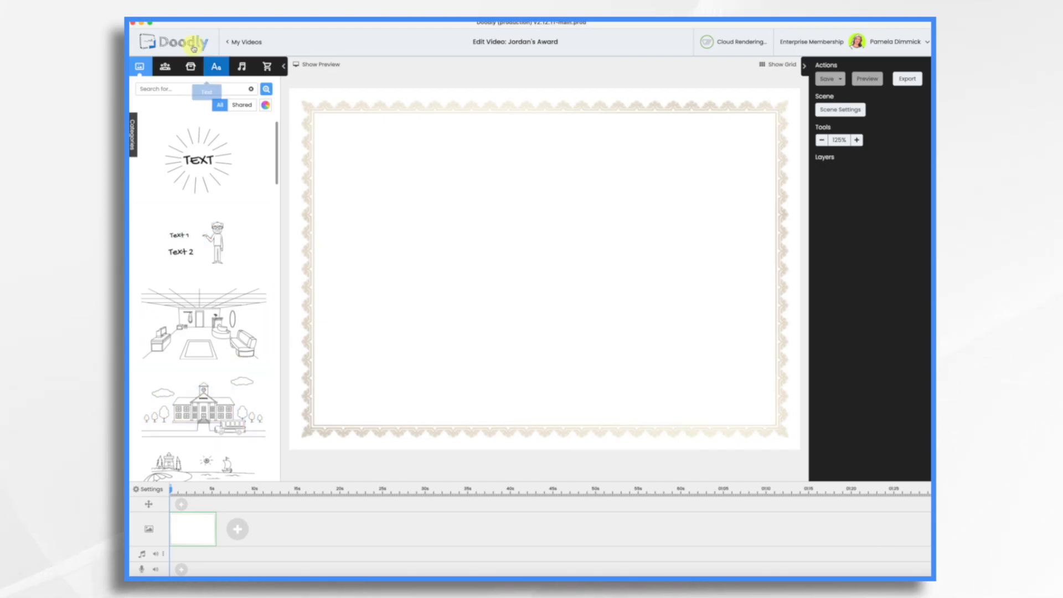
Find the Acme Widgets light bulb logo among the props, add it and shrink it into the certificate's lower-left corner
click(221, 67)
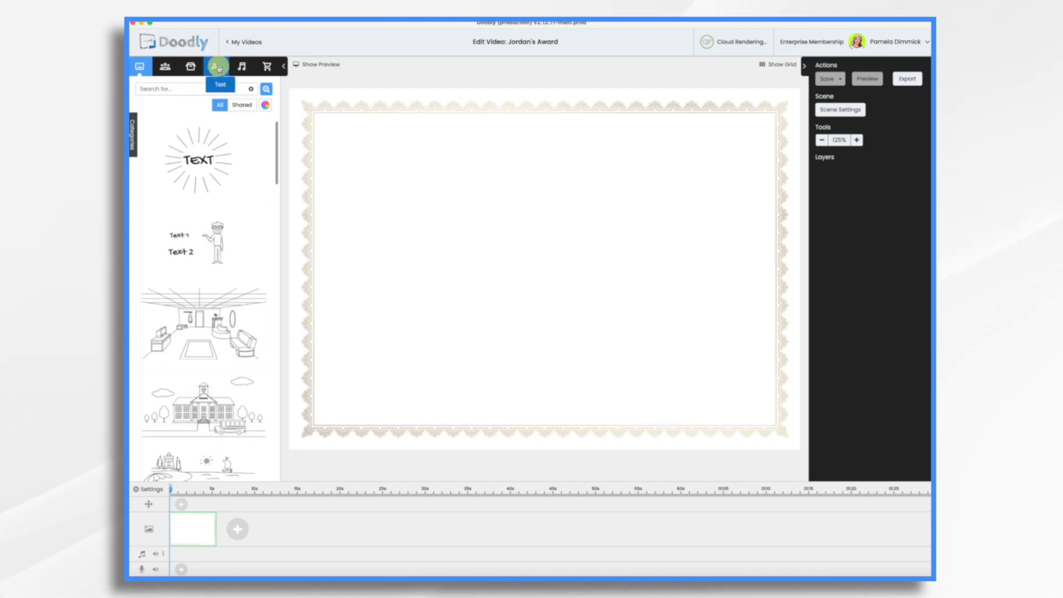
click(193, 68)
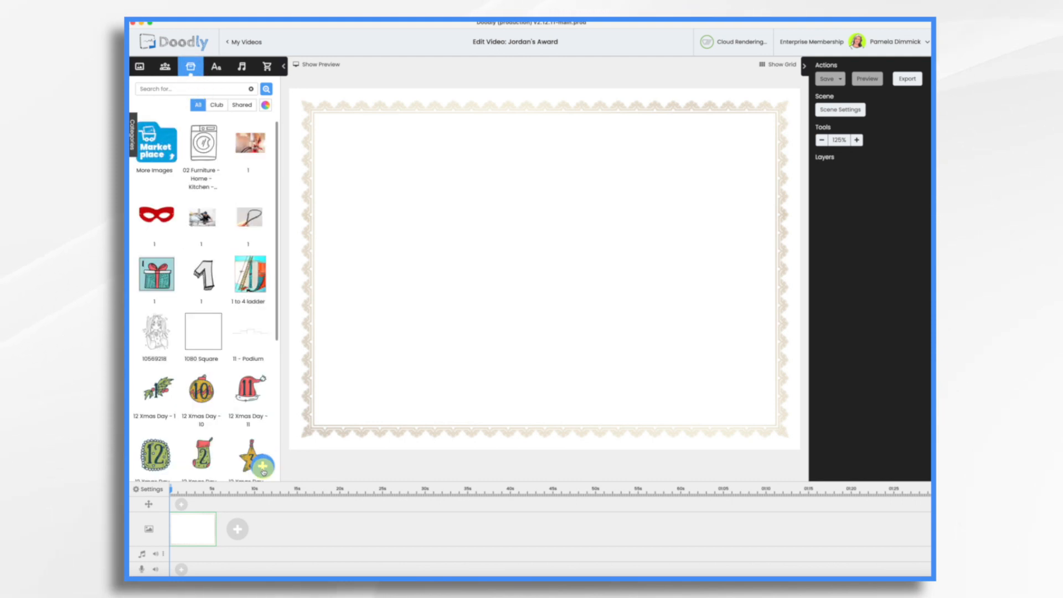
text(acme wid)
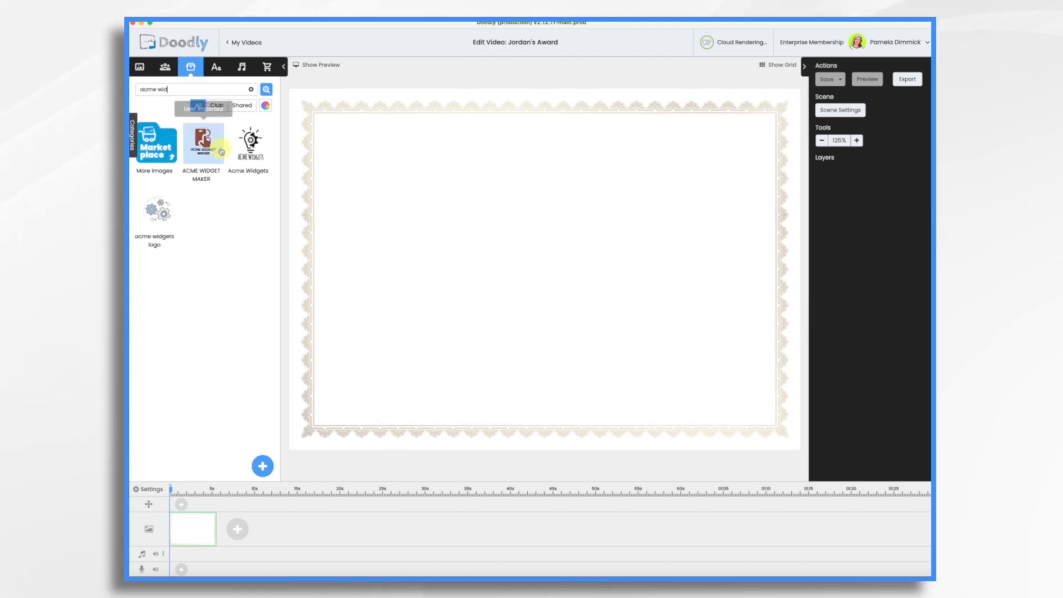
drag(250, 143, 357, 365)
drag(462, 444, 382, 356)
drag(331, 286, 374, 353)
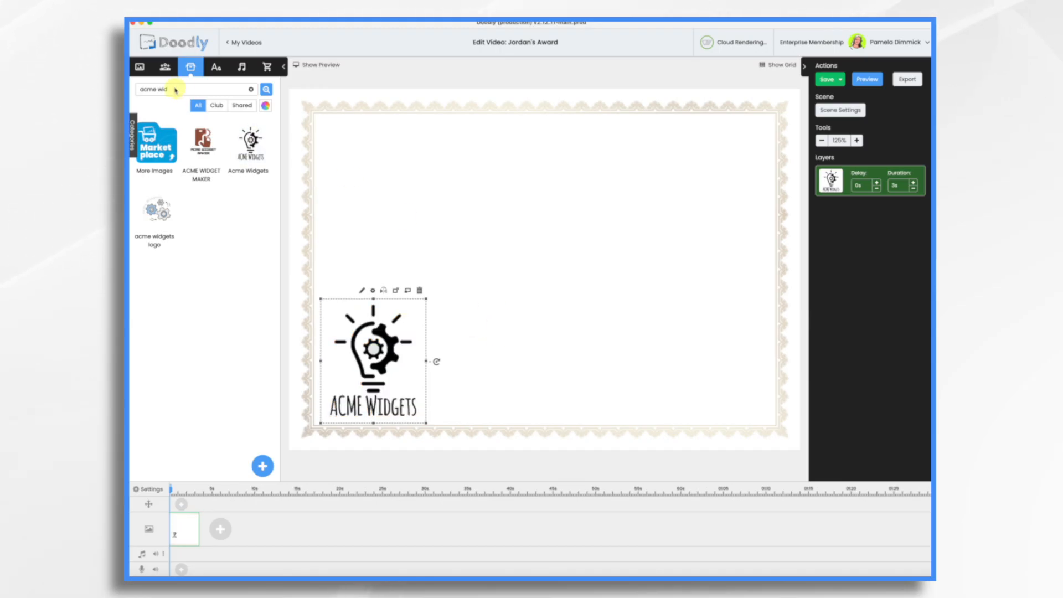
Search the props for "award" and add the Badge image to the certificate
key(BackSpace)
key(BackSpace)
key(BackSpace)
key(BackSpace)
key(BackSpace)
key(BackSpace)
key(BackSpace)
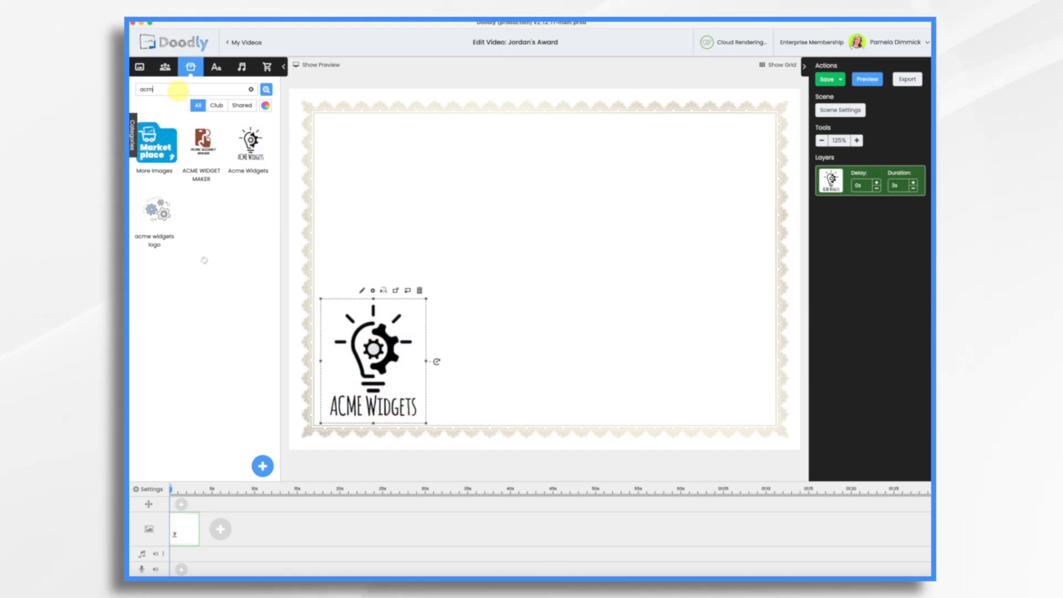
text(ward)
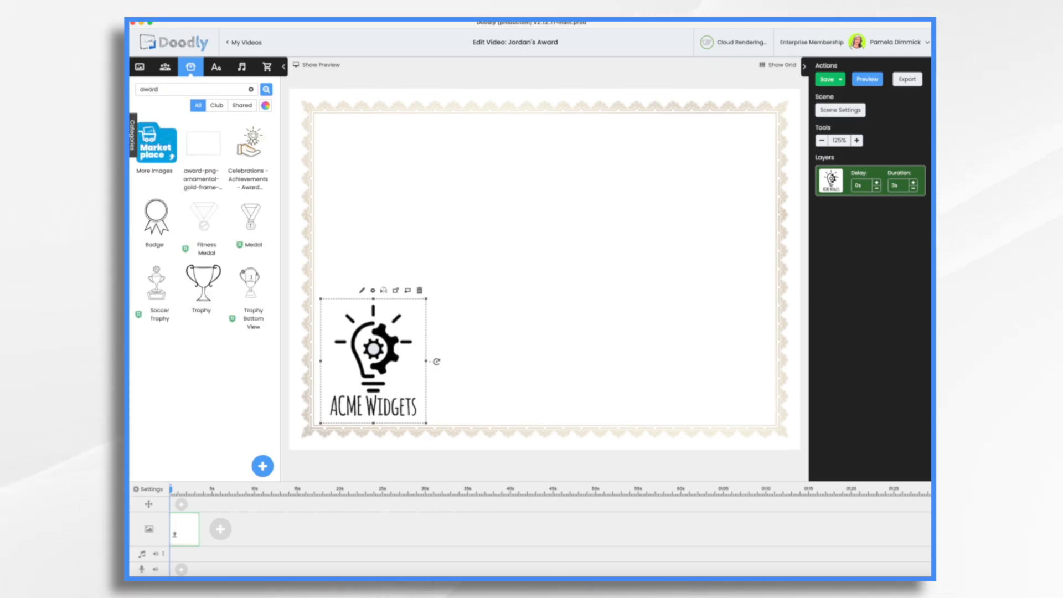
drag(152, 212, 589, 210)
click(565, 225)
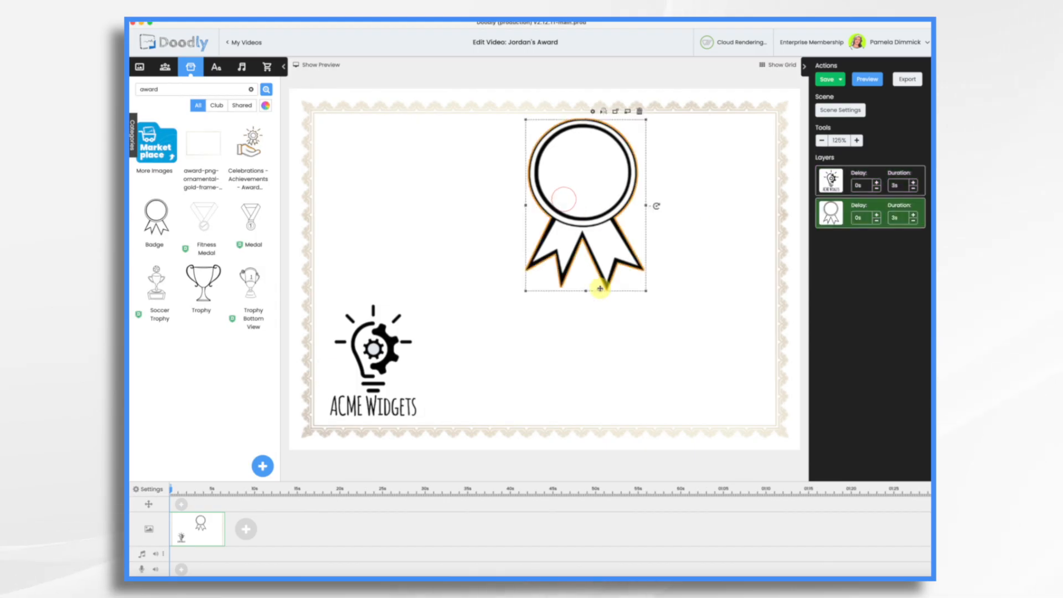
Resize the badge to roughly the logo's height and place it in the certificate's lower-right corner
drag(646, 292, 592, 215)
drag(553, 154, 373, 332)
drag(406, 397, 435, 423)
drag(385, 334, 728, 334)
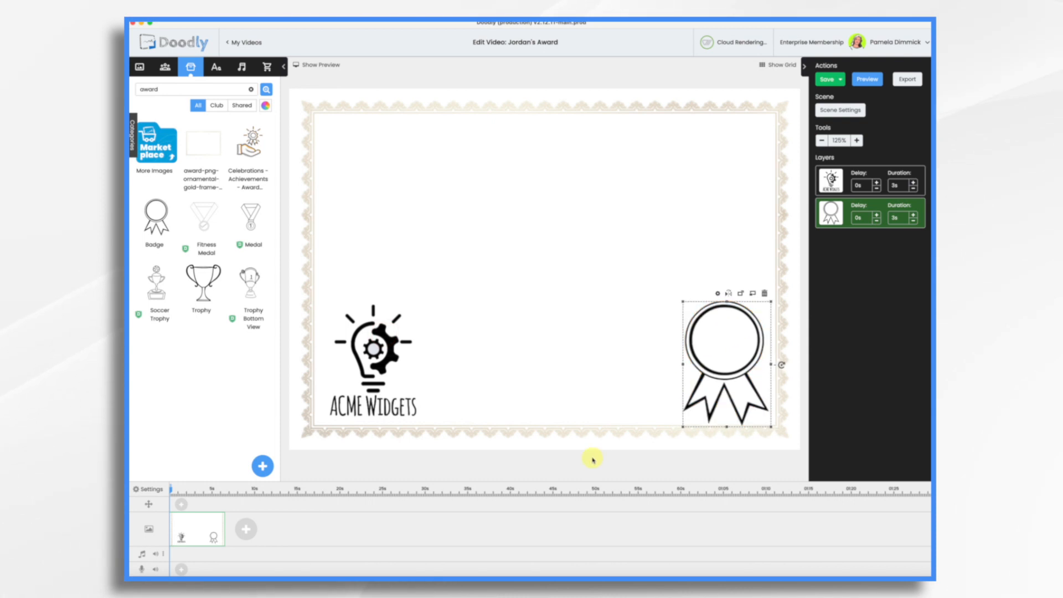
Add a Berkshire Swash Regular text placeholder to the upper middle of the certificate
click(216, 67)
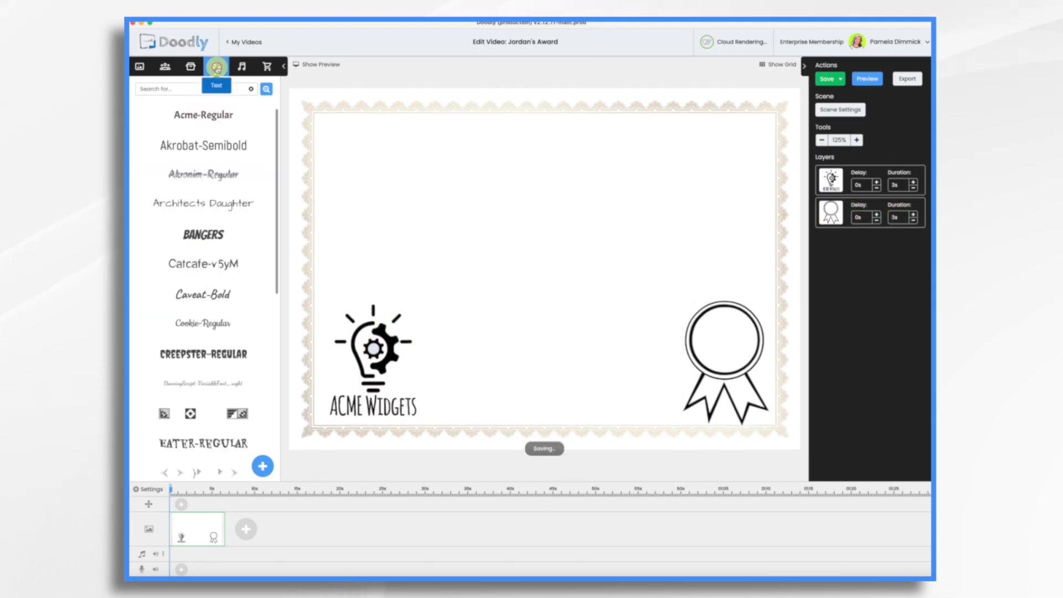
scroll(199, 271, down, 3)
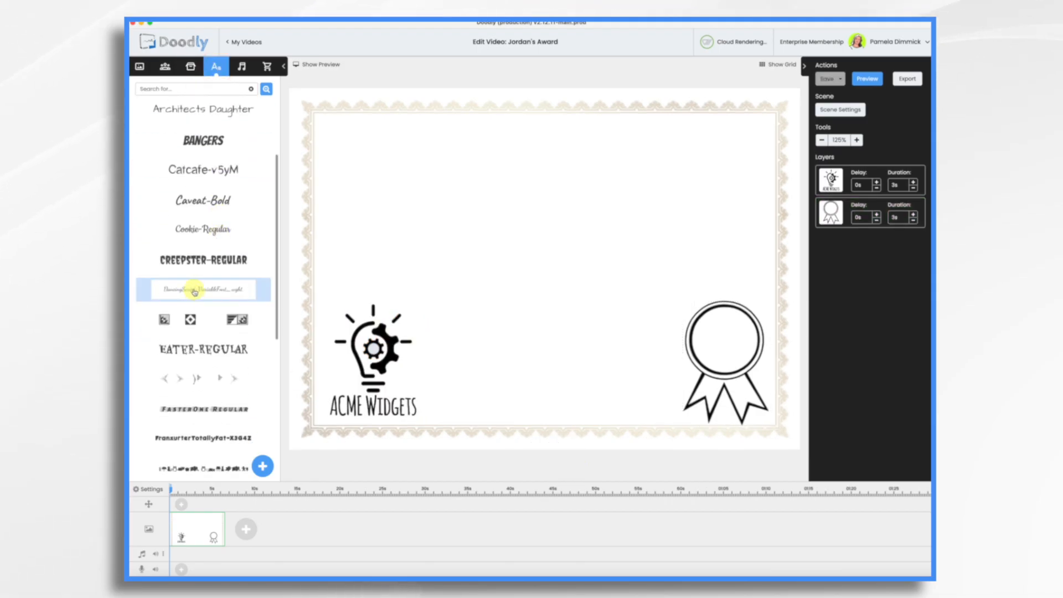
scroll(194, 282, down, 4)
scroll(218, 180, down, 8)
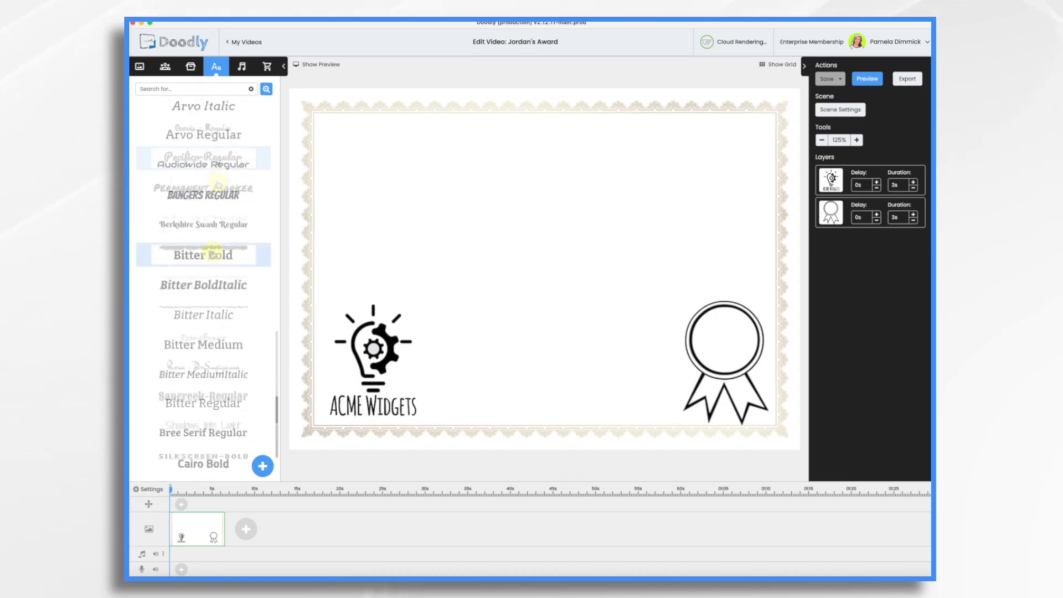
drag(204, 224, 526, 169)
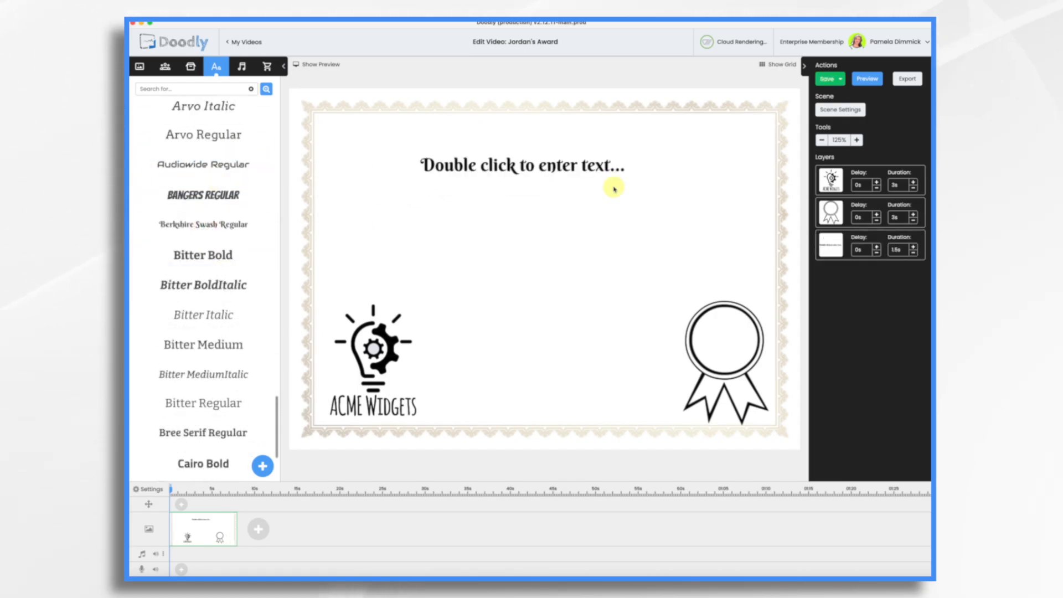
Change the placeholder text to "In Recognition of" and move it up toward the certificate's upper edge
double_click(526, 166)
text(In Recognition of)
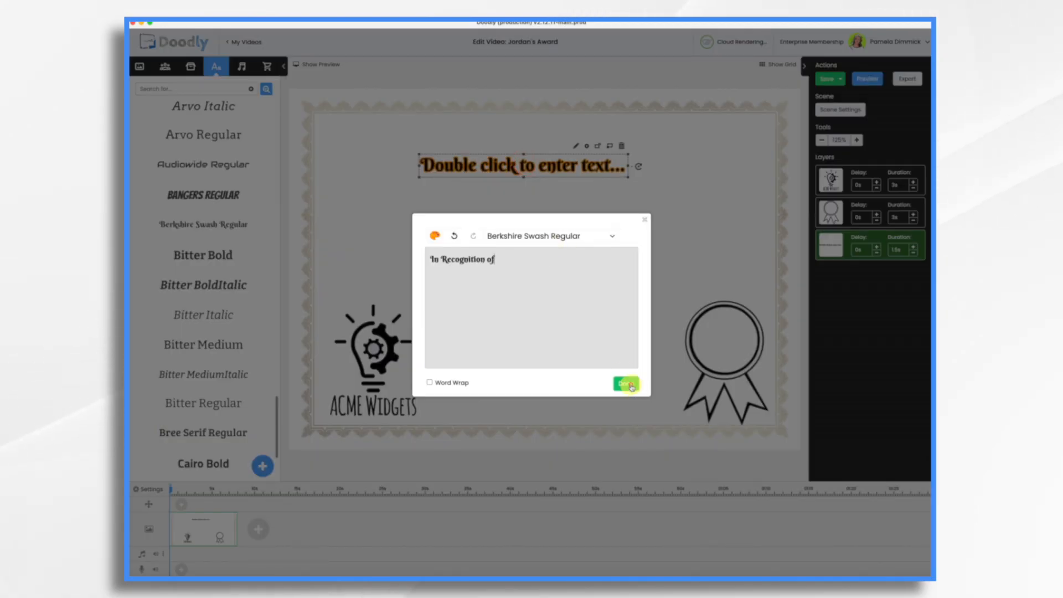
click(631, 386)
drag(542, 171, 554, 153)
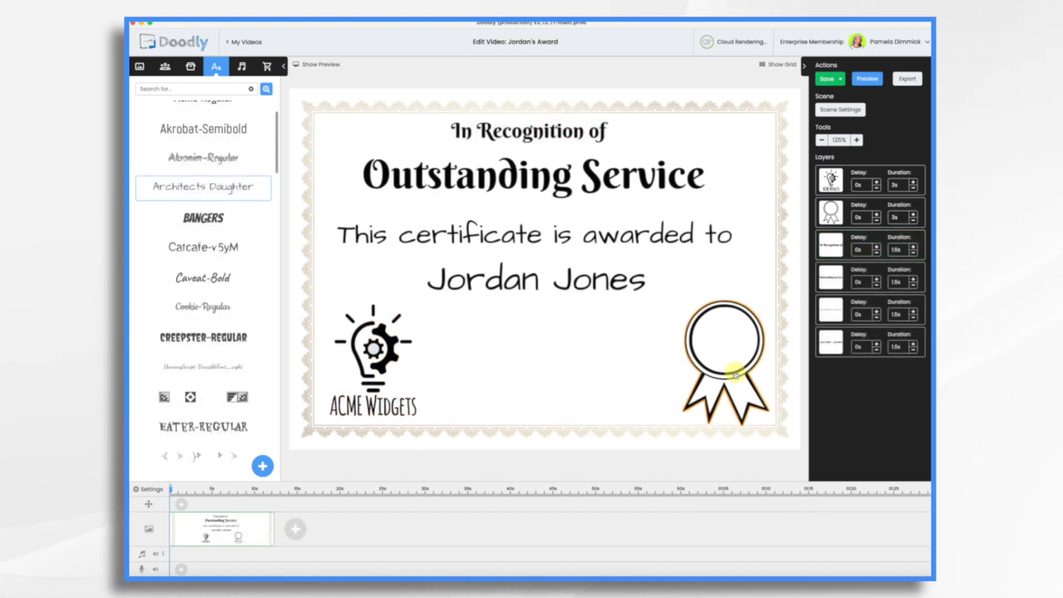
Set the durations of the logo, the badge, "Outstanding Service" and "This certificate is awarded to" to 2s each
click(913, 189)
click(913, 189)
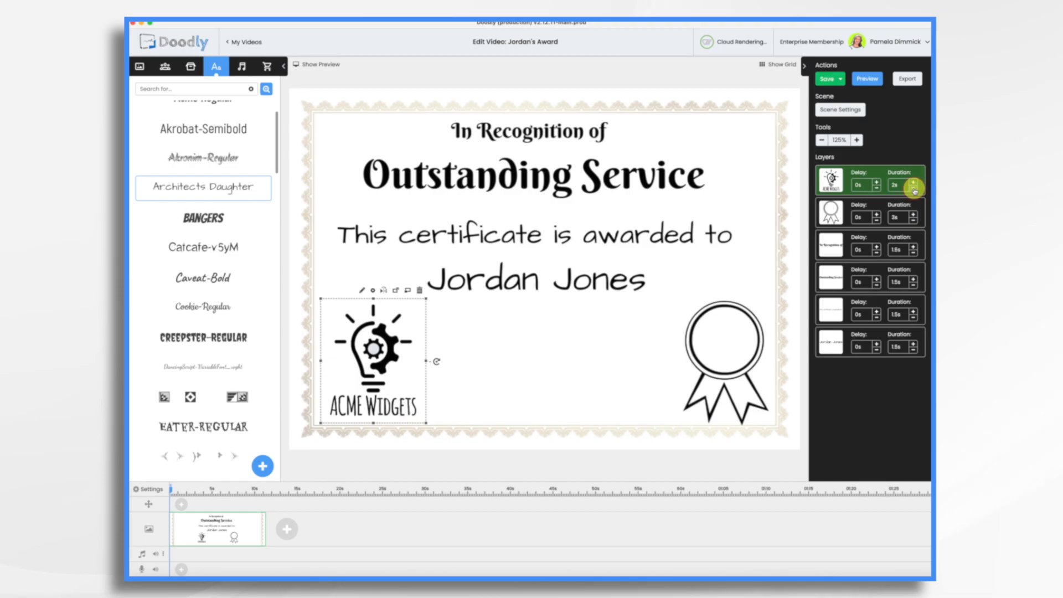
click(913, 222)
click(914, 221)
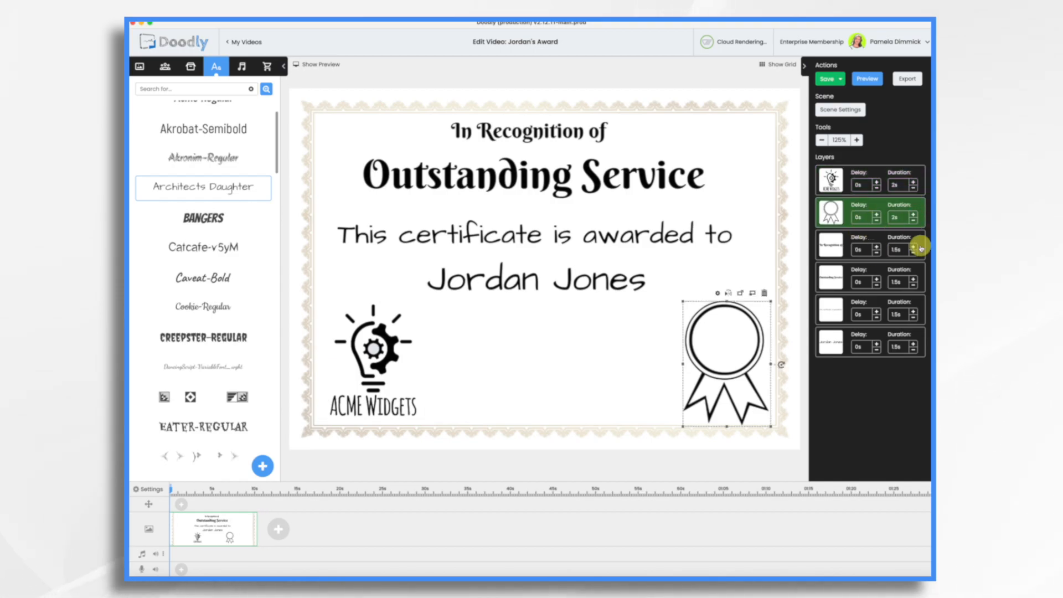
click(913, 279)
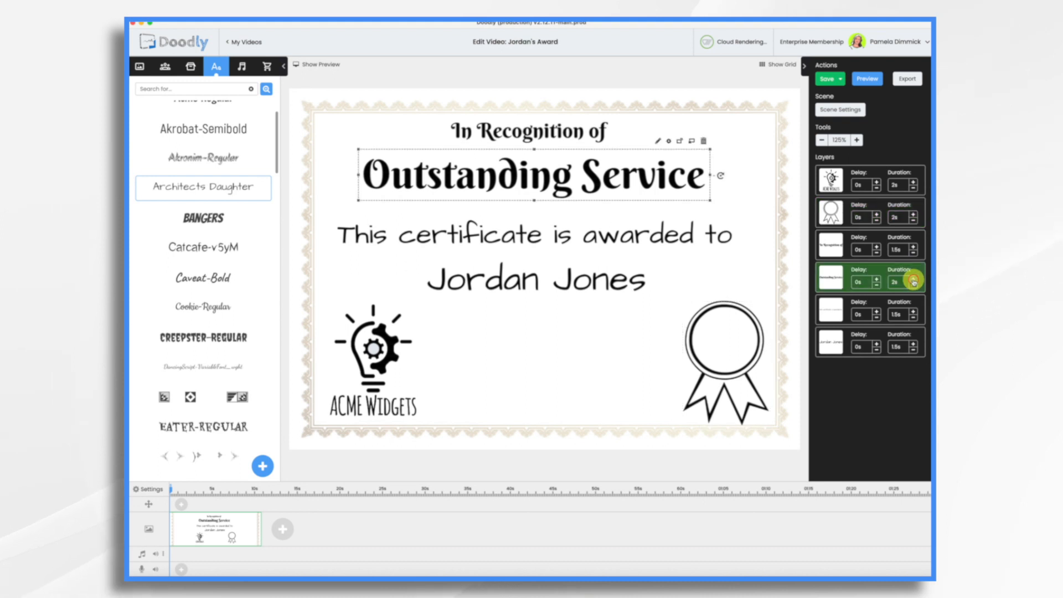
click(914, 313)
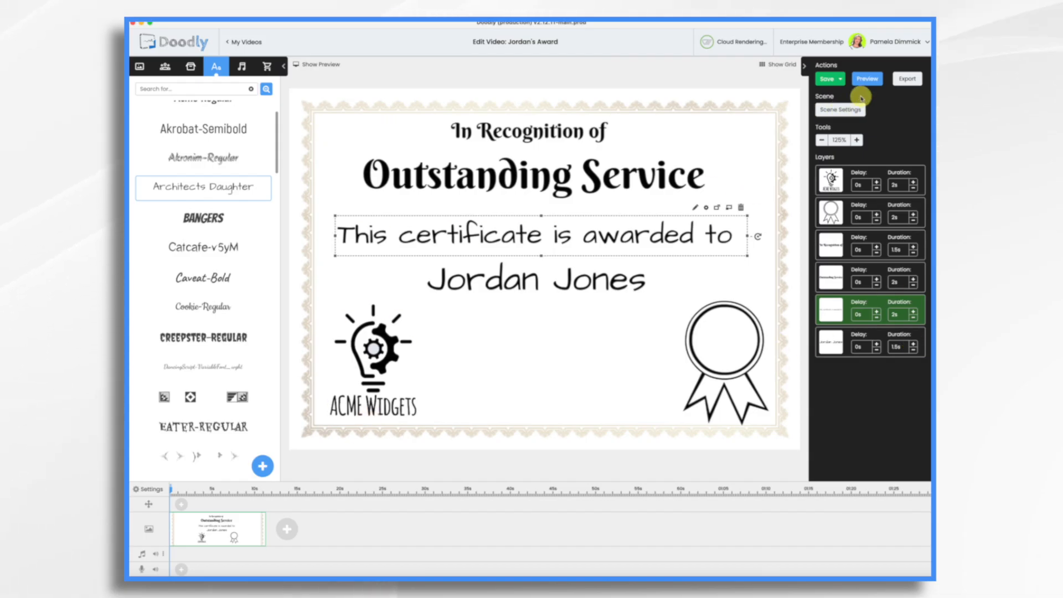
Preview the video and reorder the layers so the logo and finally the badge are drawn after all the text
click(868, 79)
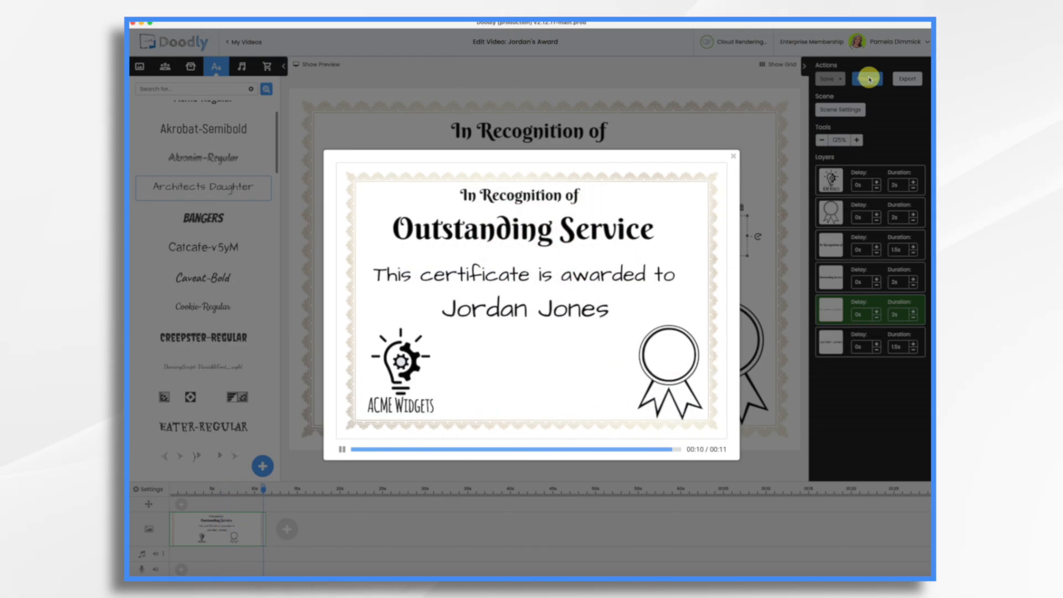
click(732, 159)
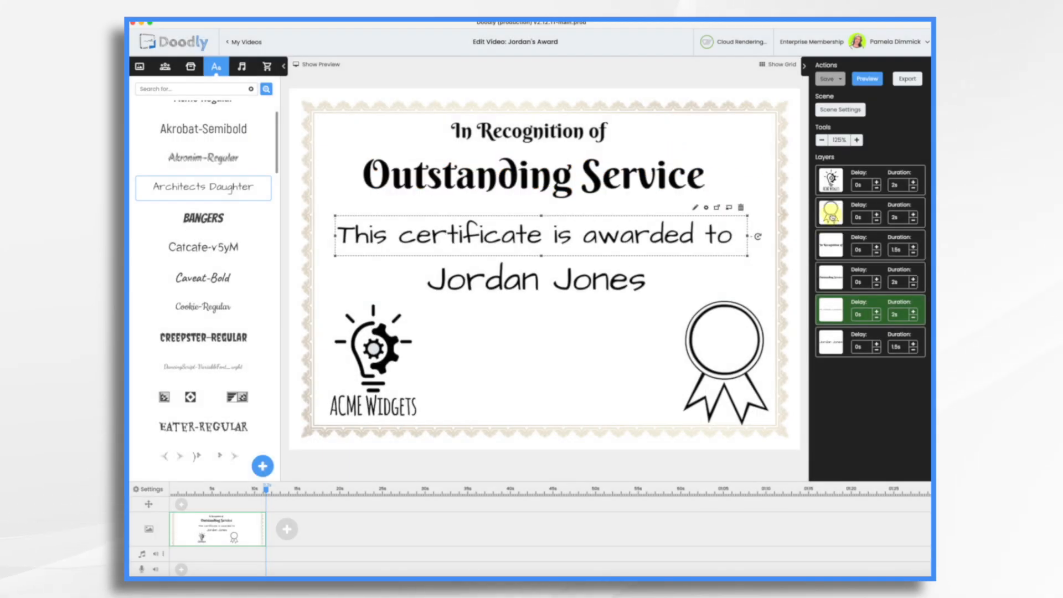
drag(830, 211, 830, 342)
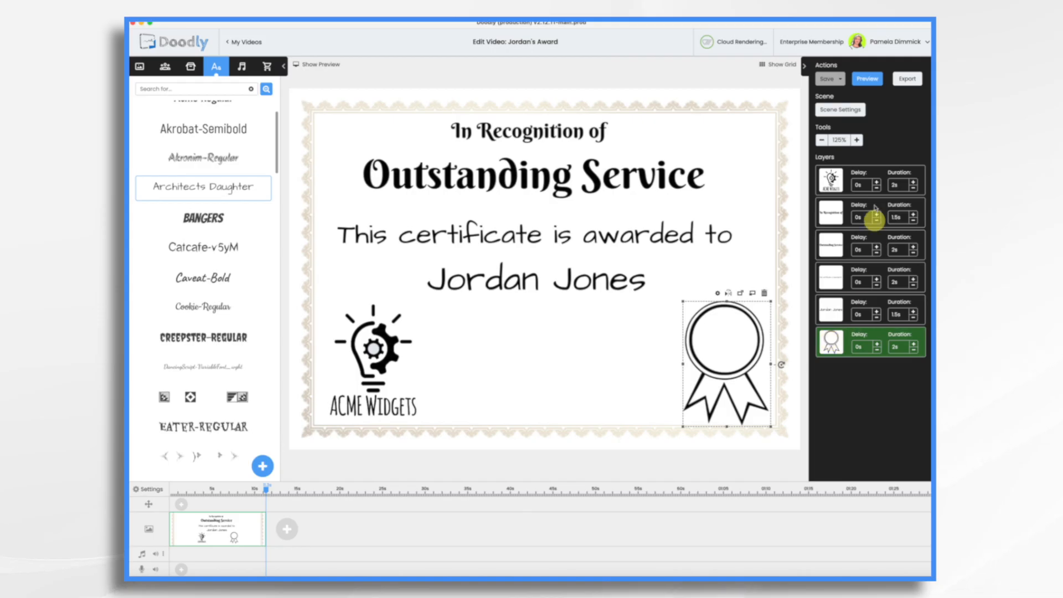
drag(833, 180, 833, 311)
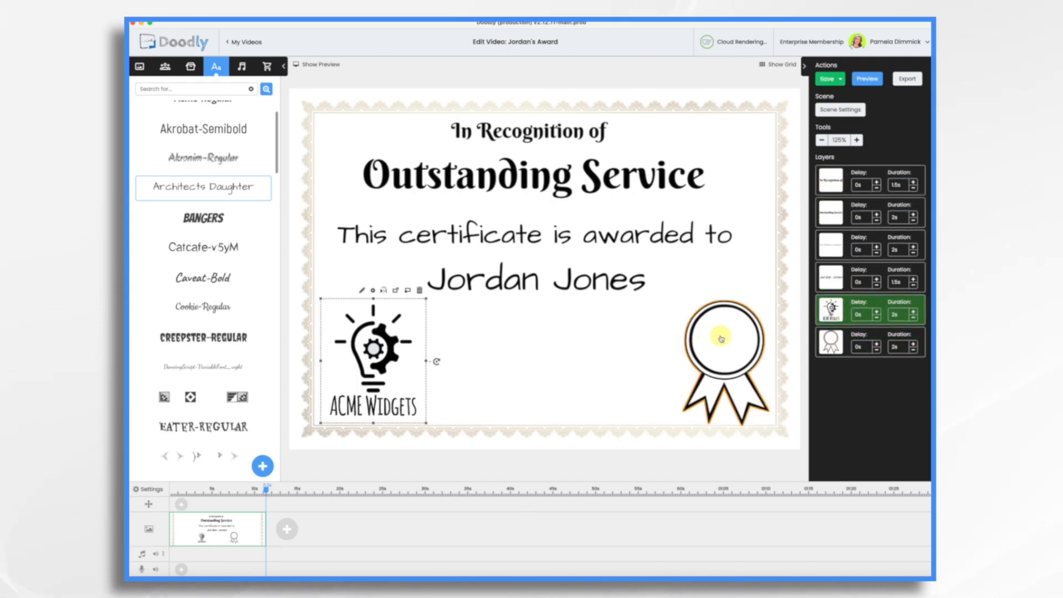
Add the text "5 Years" in Amatic SC Bold, sized and centred inside the badge's circle
scroll(205, 342, down, 10)
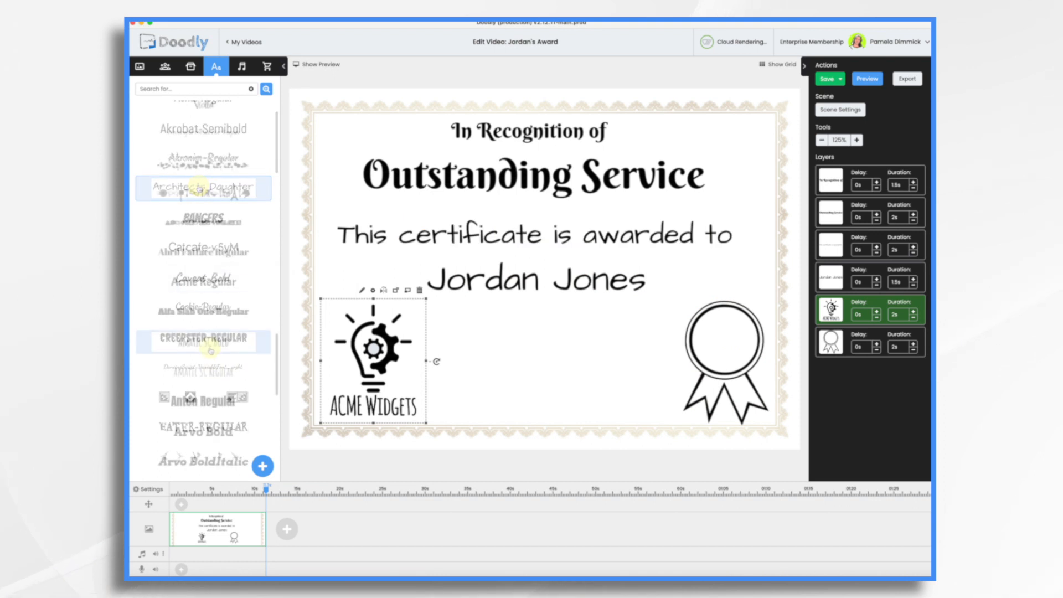
drag(205, 344, 762, 349)
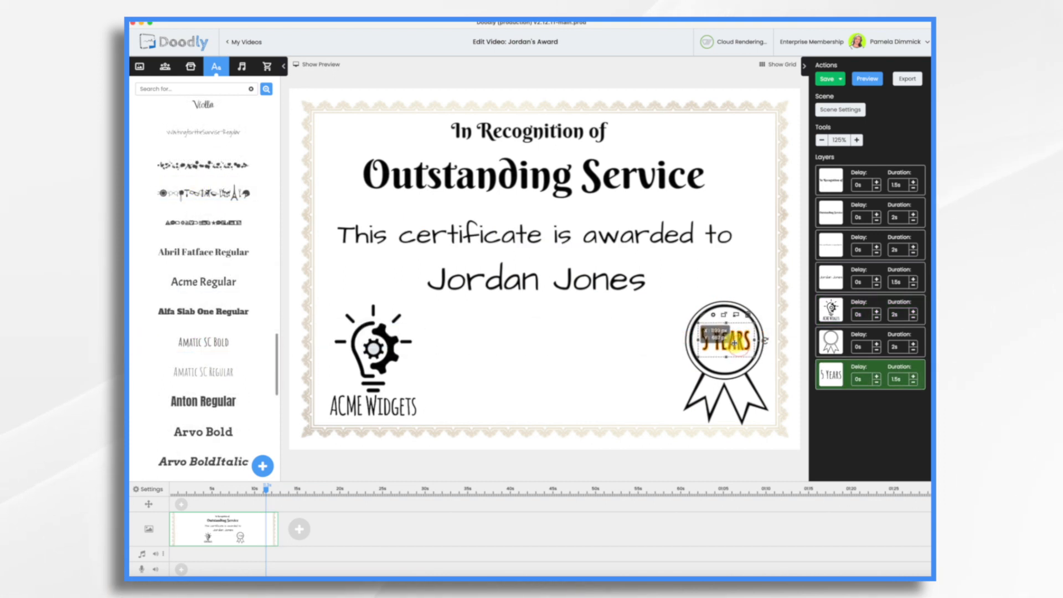
click(566, 390)
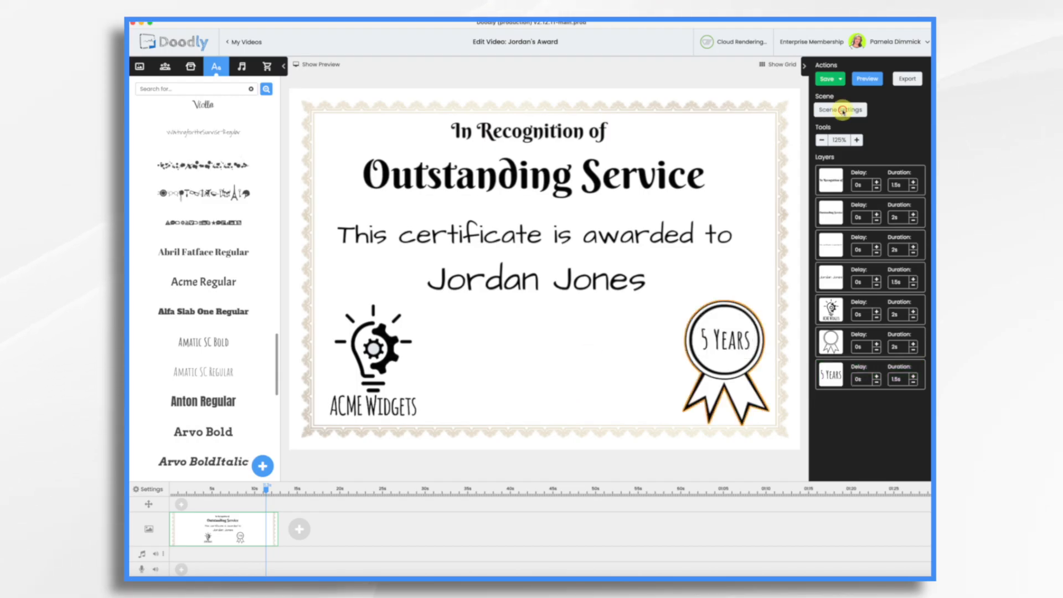
Set the certificate scene's extra time to 2s and add a new scene after it
click(843, 110)
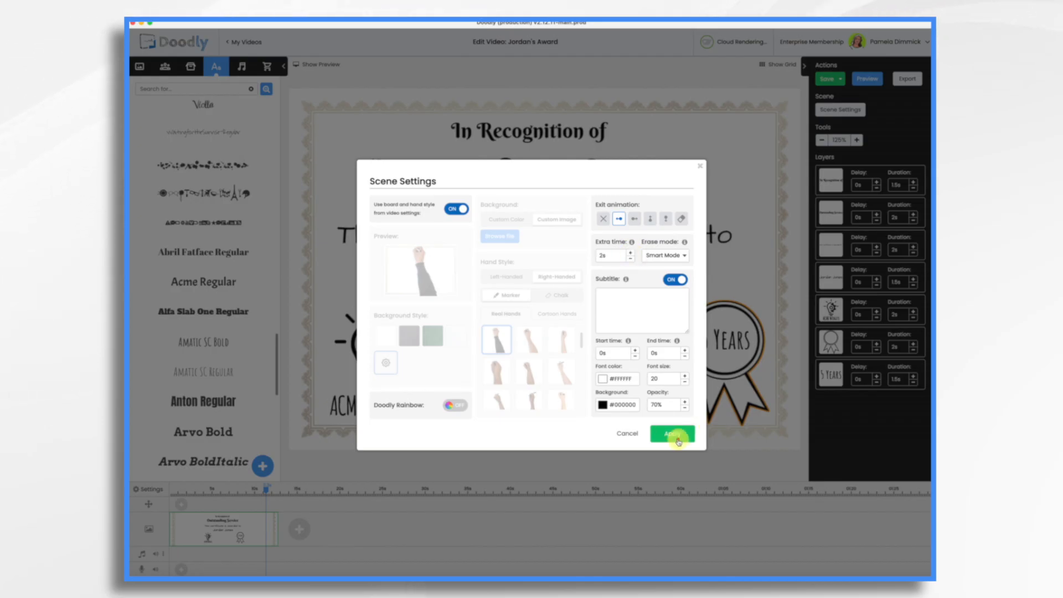
click(679, 442)
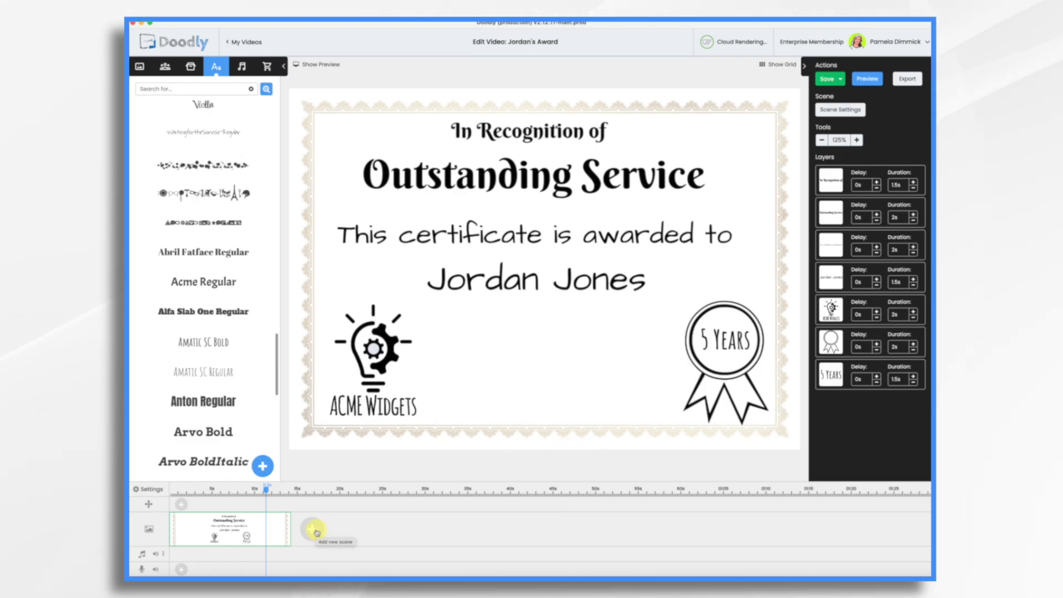
click(313, 530)
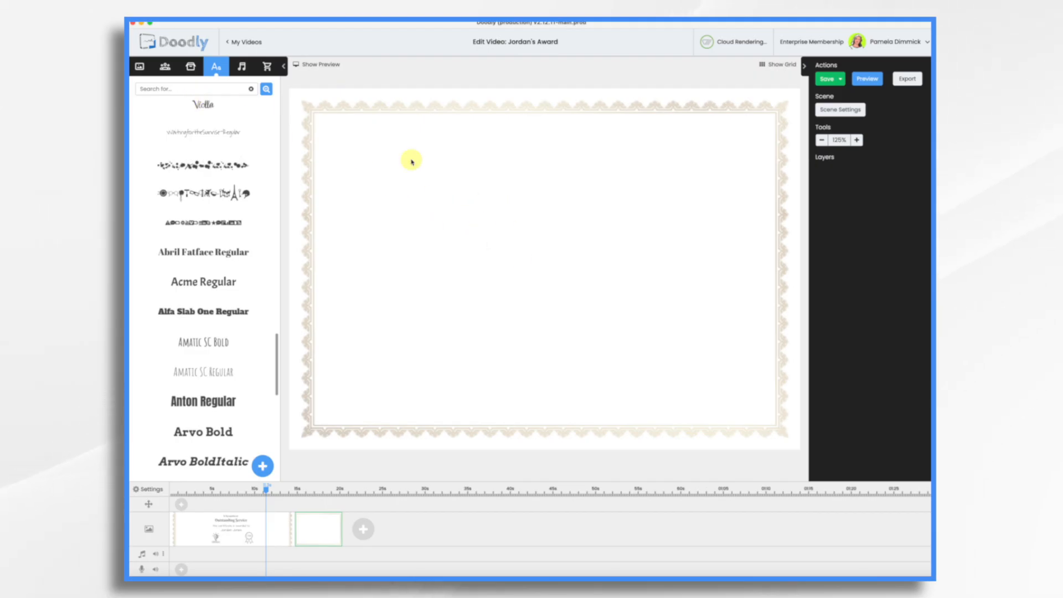
Upload engineer-7630604_1280.jpg from Downloads as a new prop for the second scene
click(191, 67)
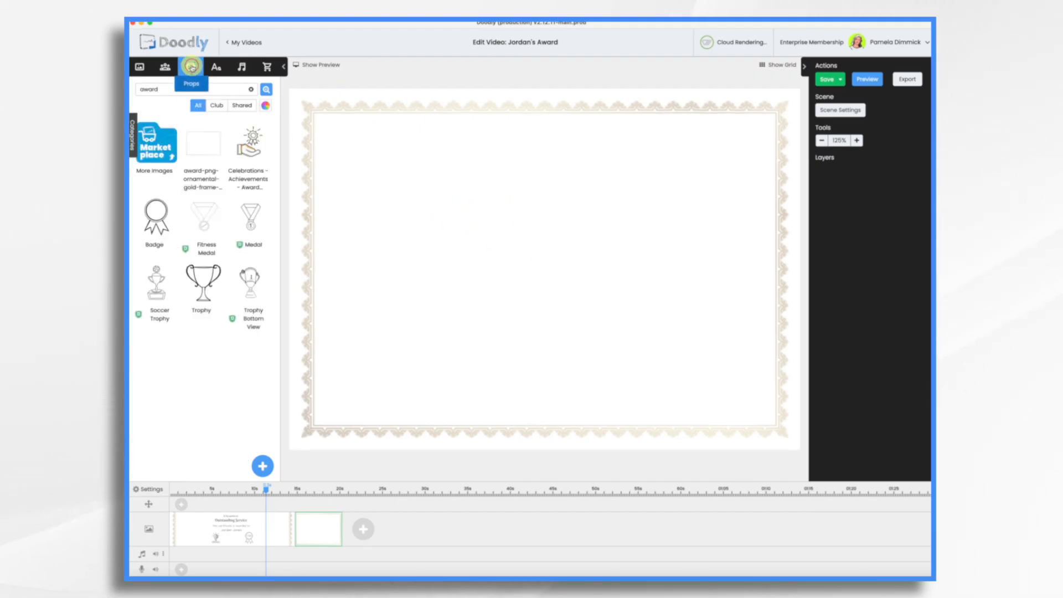
click(264, 468)
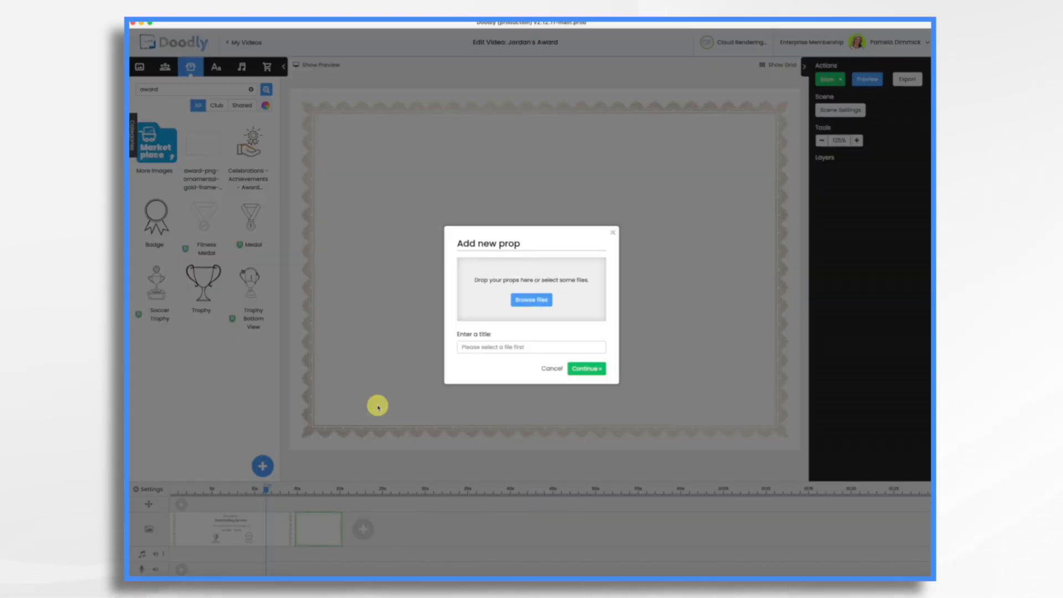
click(539, 301)
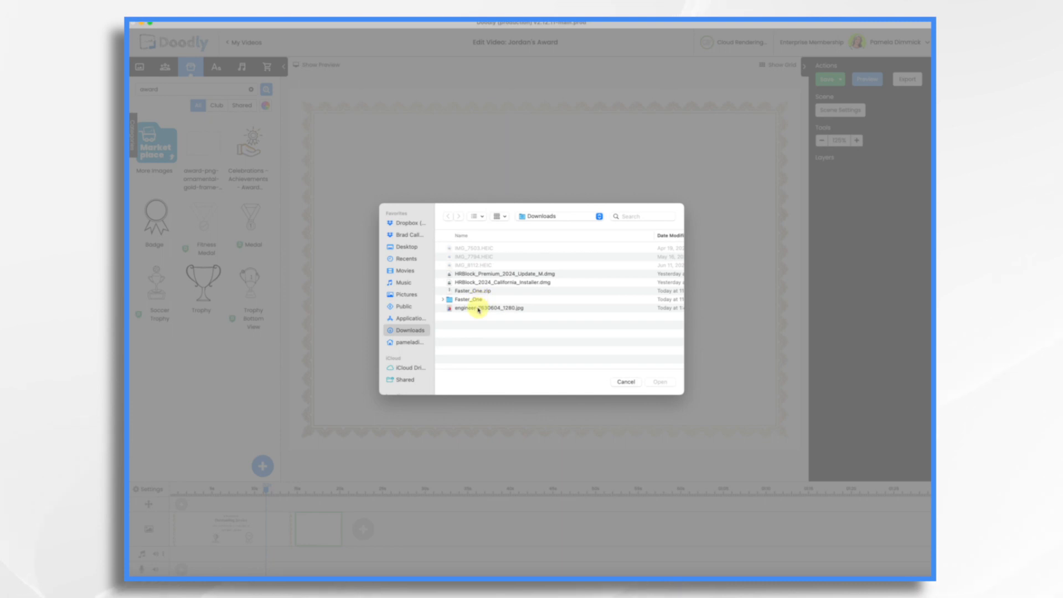
double_click(479, 309)
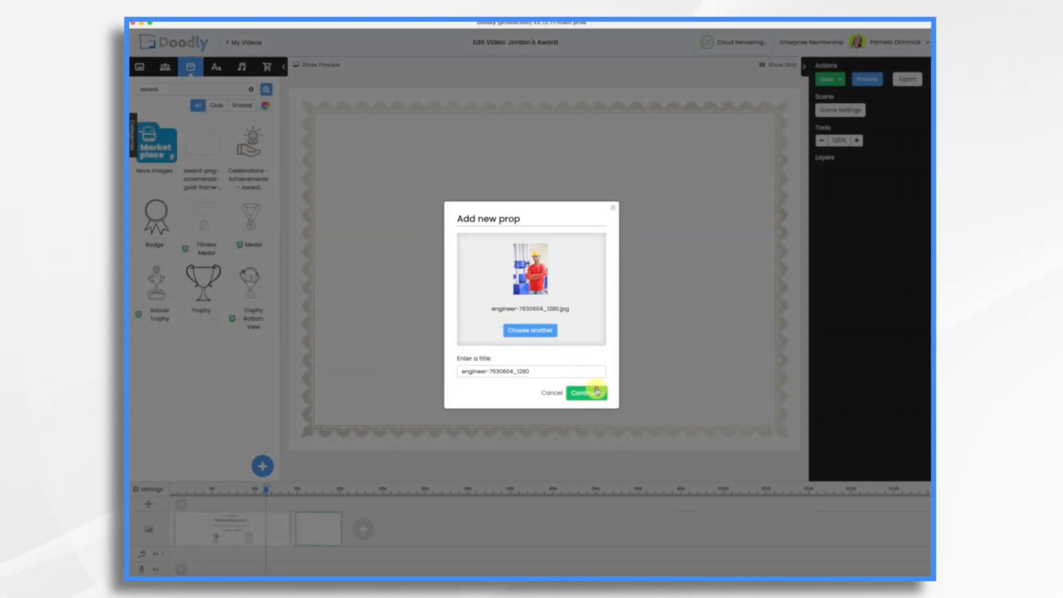
click(597, 392)
Resize and move the engineer photo to fill the right side of the area inside the gold frame
drag(567, 291, 678, 337)
drag(609, 191, 650, 198)
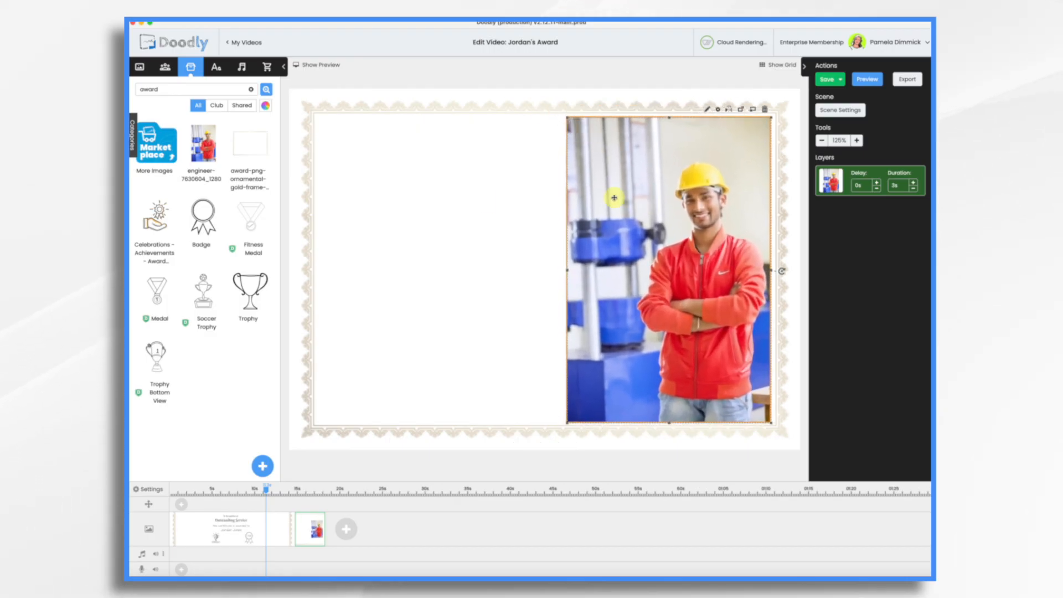
click(477, 204)
Add the recipient's name and "Congratulations on your 5th anniversary! A big fat bonus check is coming your way!" in Architects Daughter beside the photo
click(215, 67)
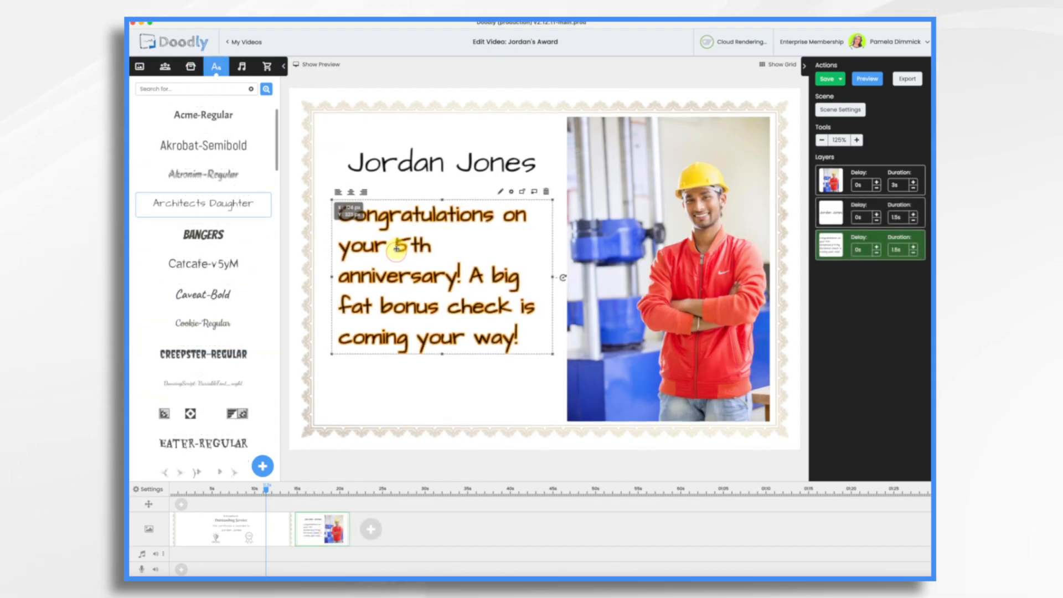
drag(397, 249, 401, 251)
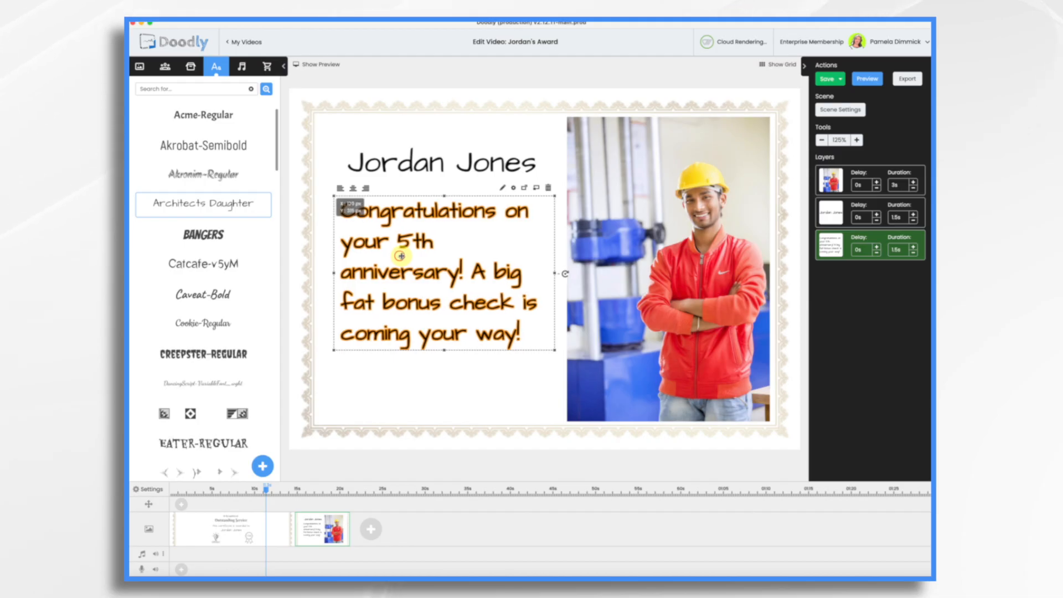
click(432, 162)
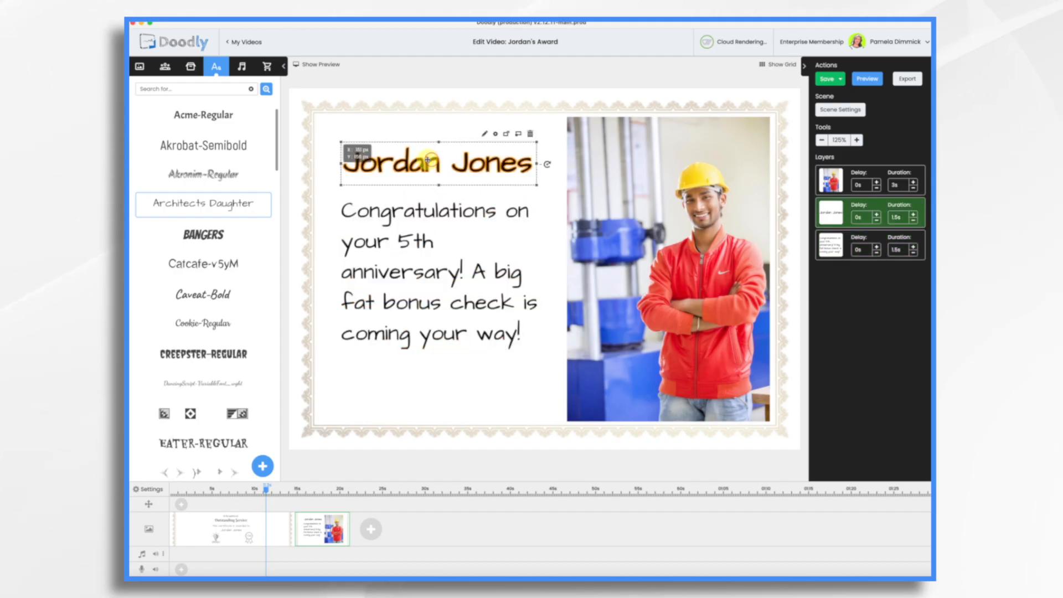
Enlarge the congratulations message slightly and position it between the frame's left border and the photo
click(403, 236)
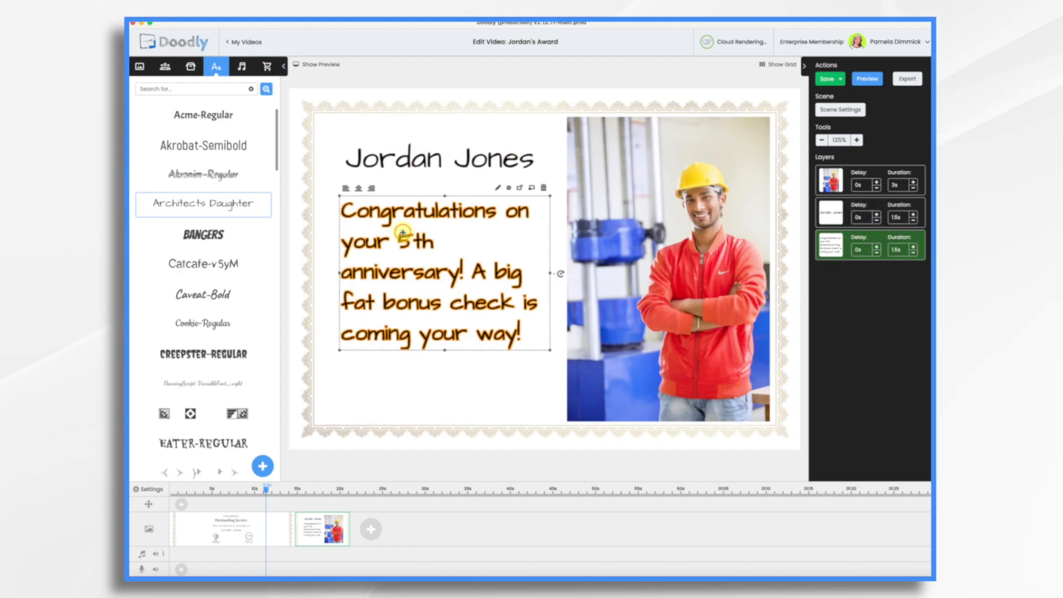
drag(340, 197, 327, 187)
drag(361, 270, 365, 276)
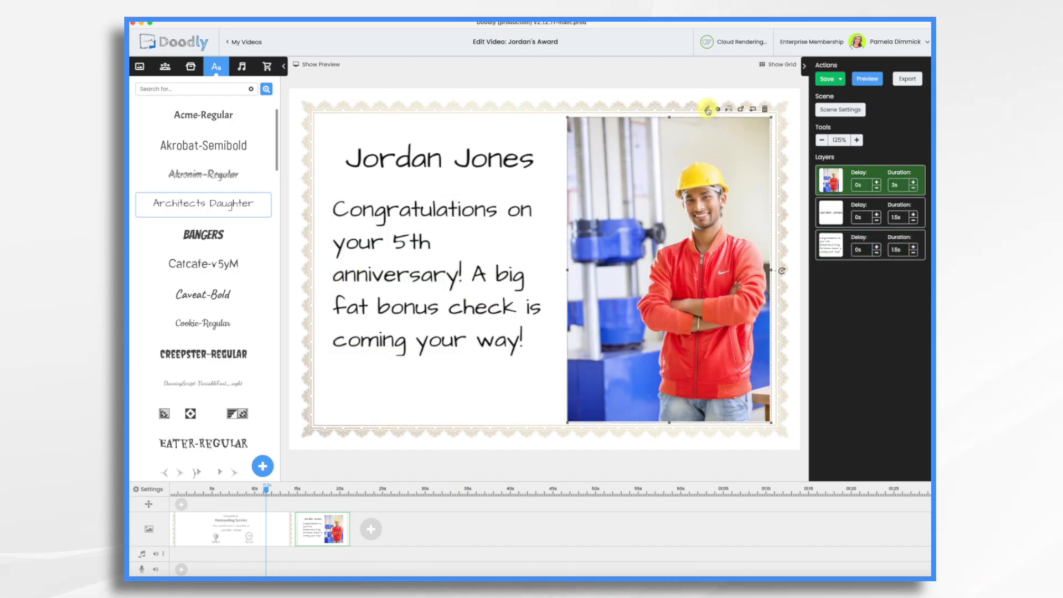
Change the engineer photo's reveal mode to Fade and save the asset back to the scene
click(708, 110)
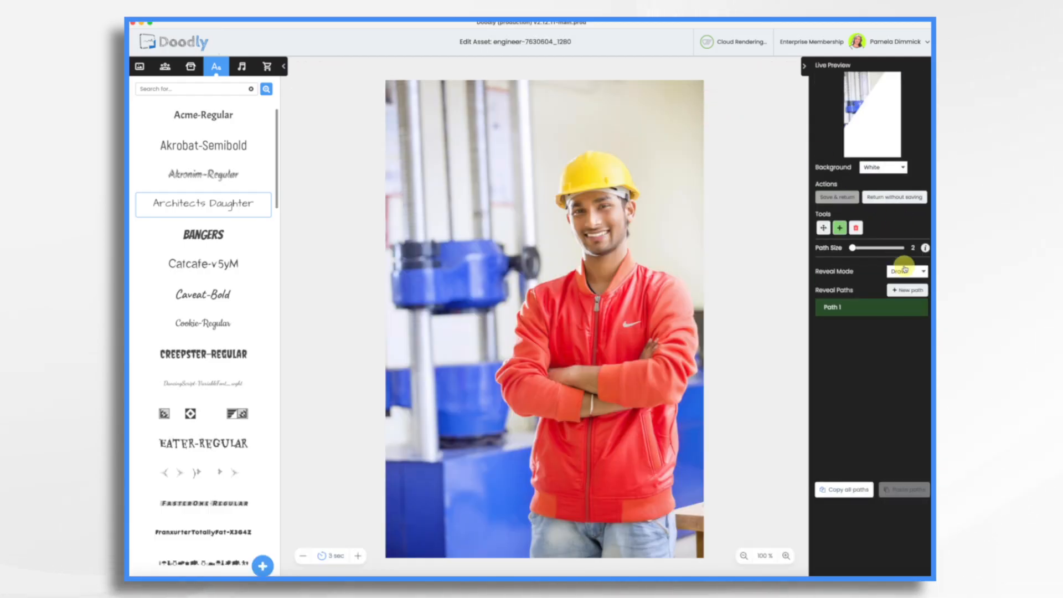
click(905, 272)
click(905, 281)
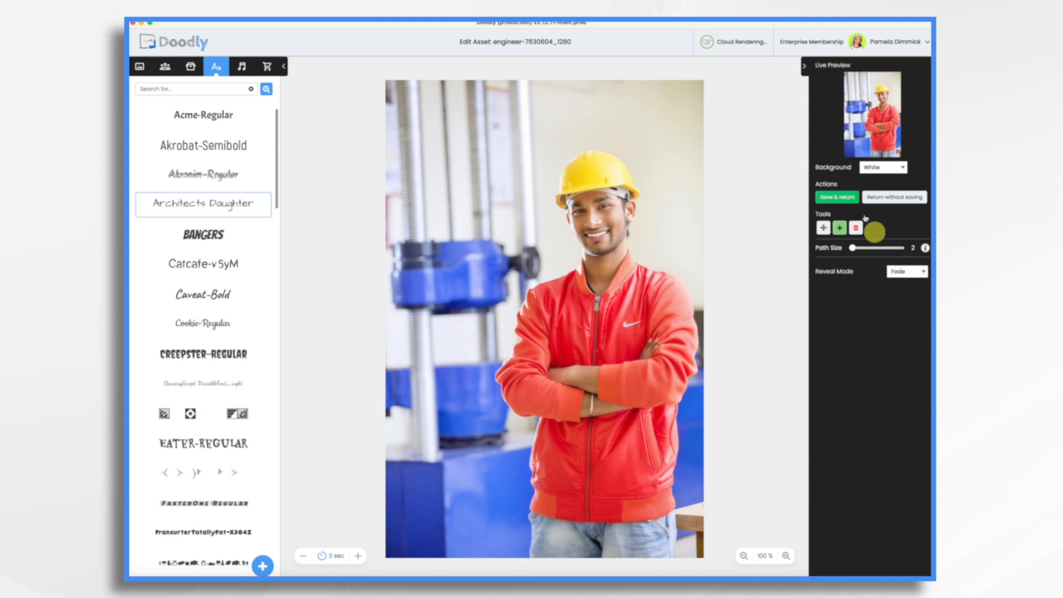
click(843, 197)
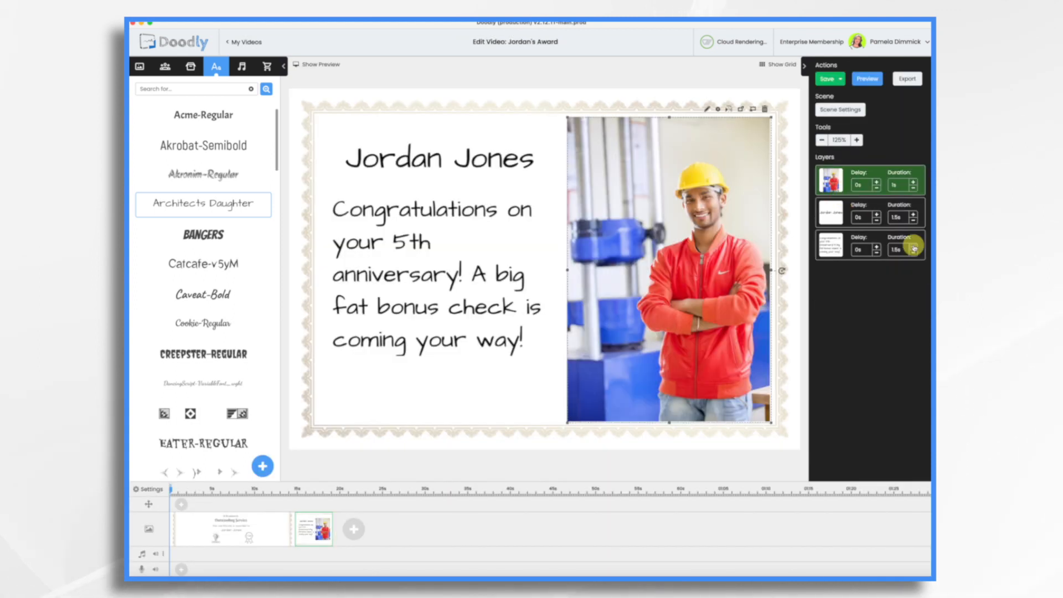
Set the congratulations message's duration to 5.5s
click(914, 247)
click(913, 246)
click(914, 246)
click(914, 246)
click(914, 246)
click(914, 246)
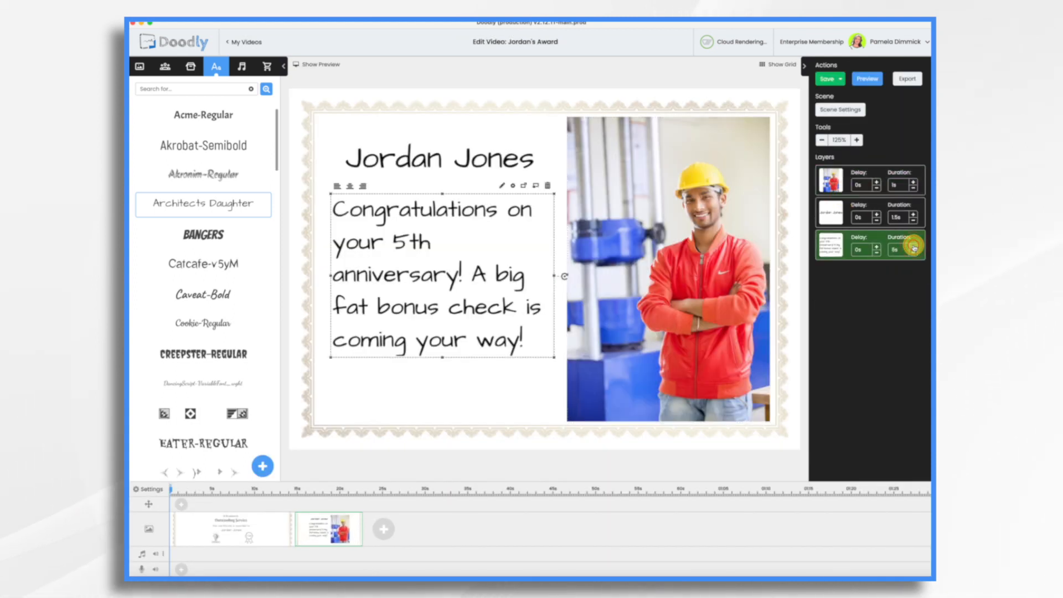
click(913, 246)
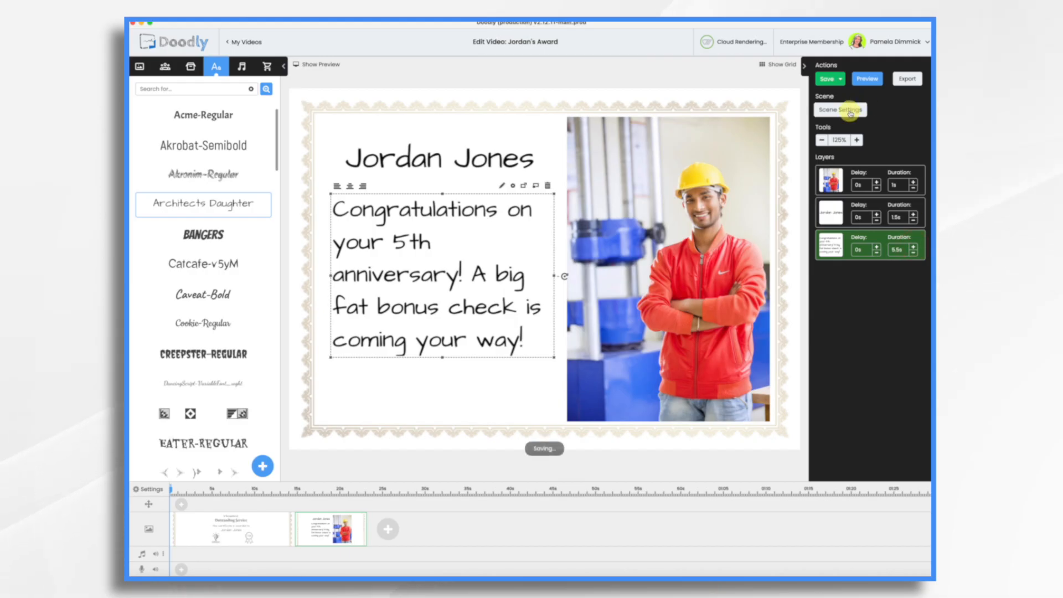
Set the congratulations scene's extra time to 4.5s
click(849, 109)
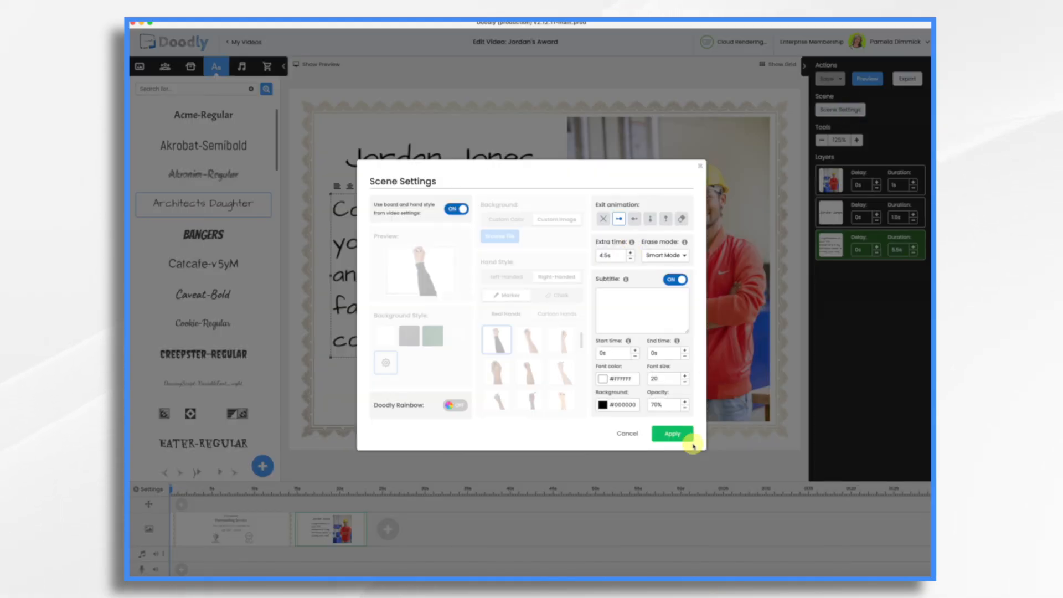
click(682, 436)
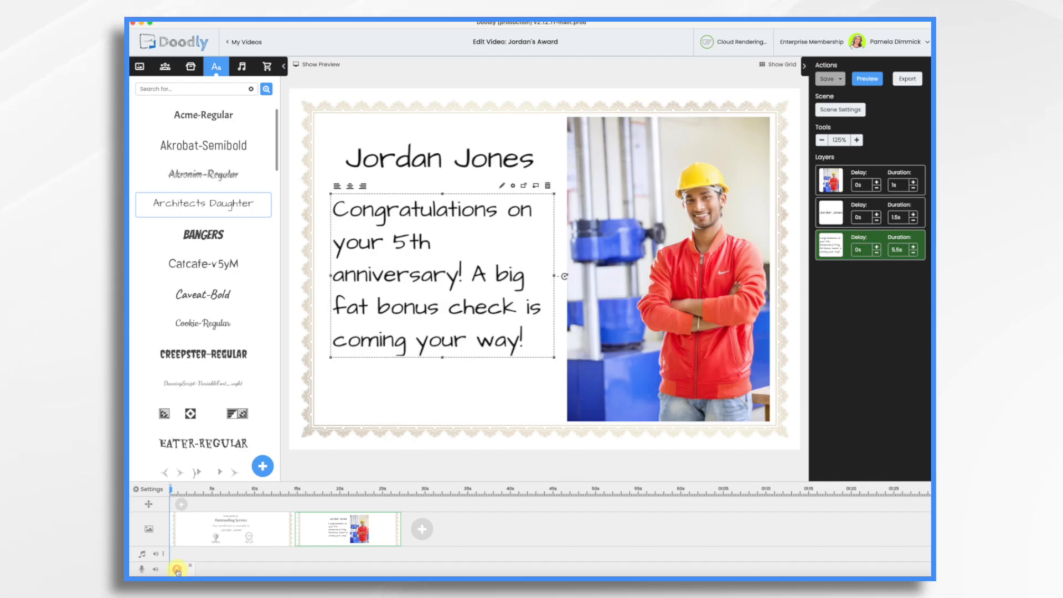
Record a voiceover for the certificate scene and trim the recording to the end of the narration
click(177, 569)
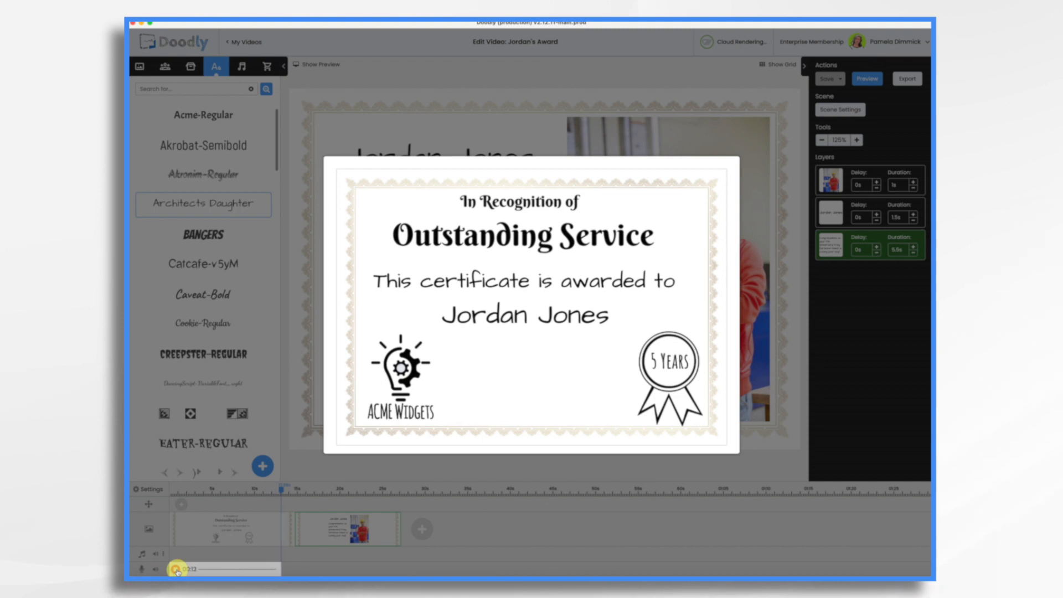
click(176, 570)
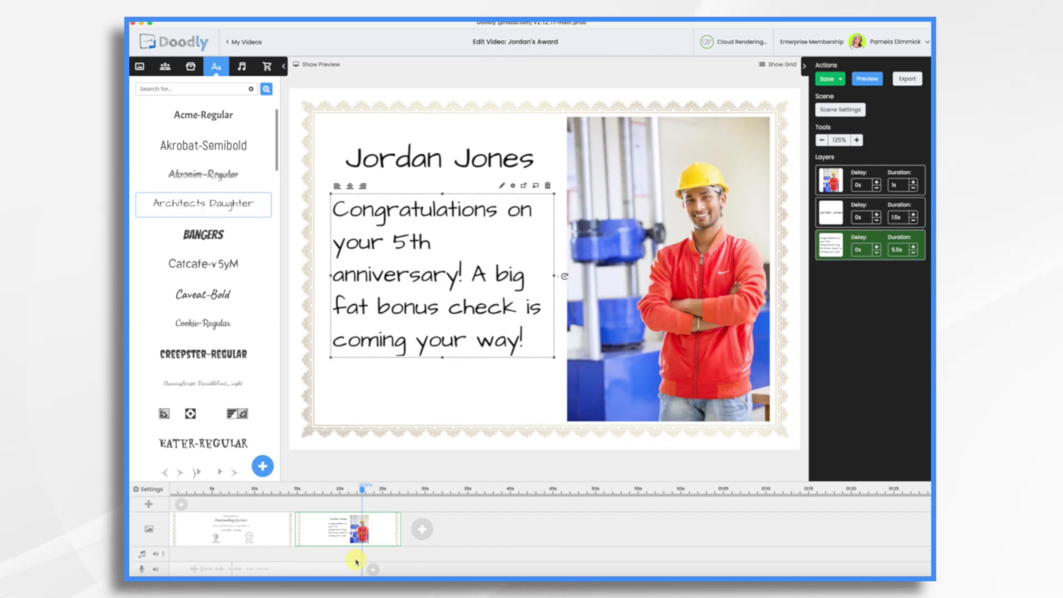
click(343, 494)
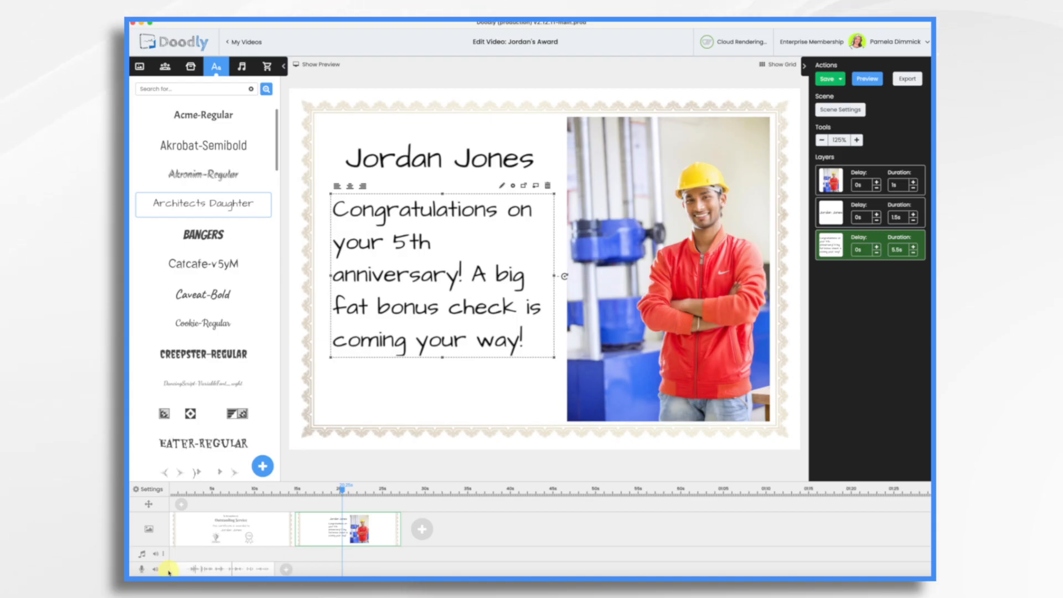
Reduce the certificate scene's extra time to 1.5s
click(239, 530)
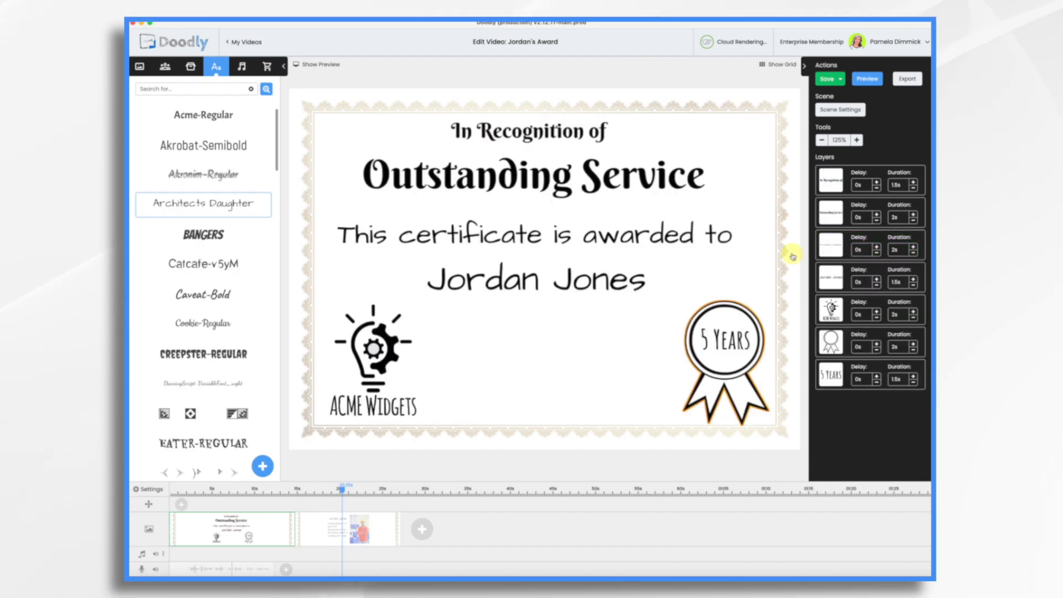
click(847, 111)
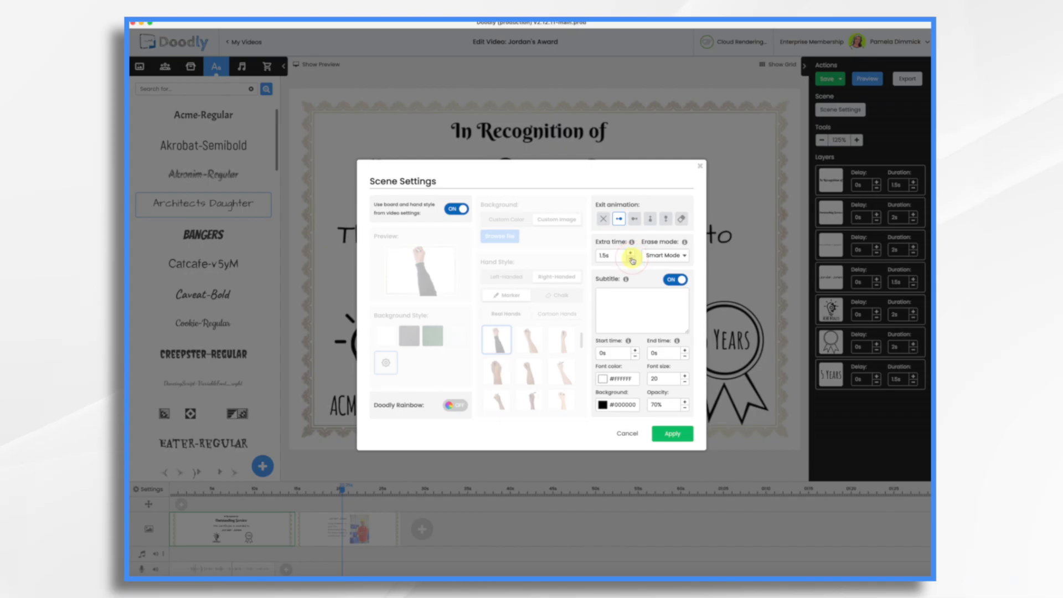
click(675, 437)
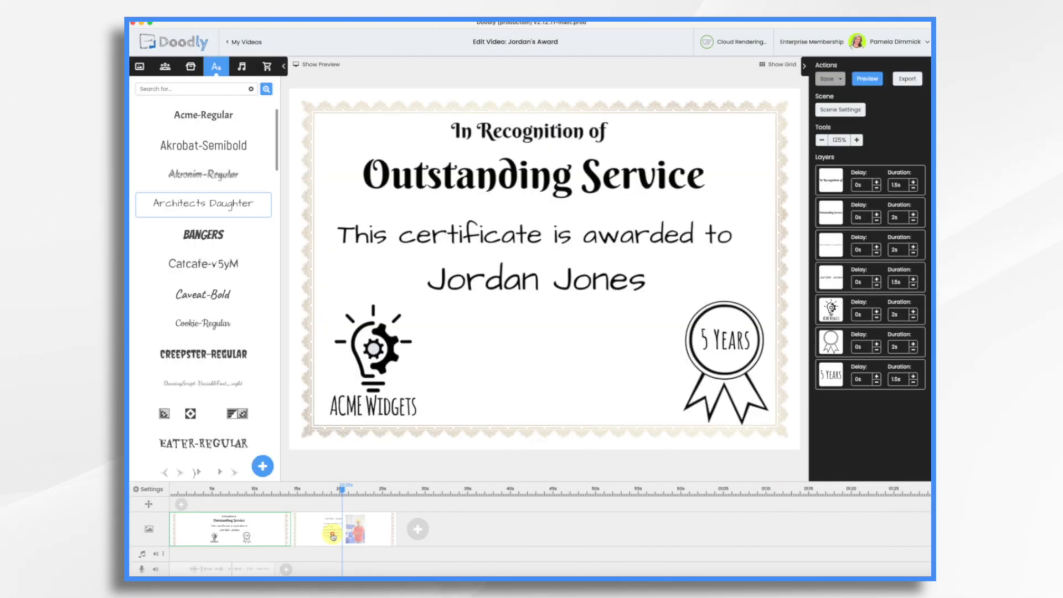
In the congratulations scene, reorder the recipient's name layer ahead of the photo and record the second part of the voiceover
click(352, 528)
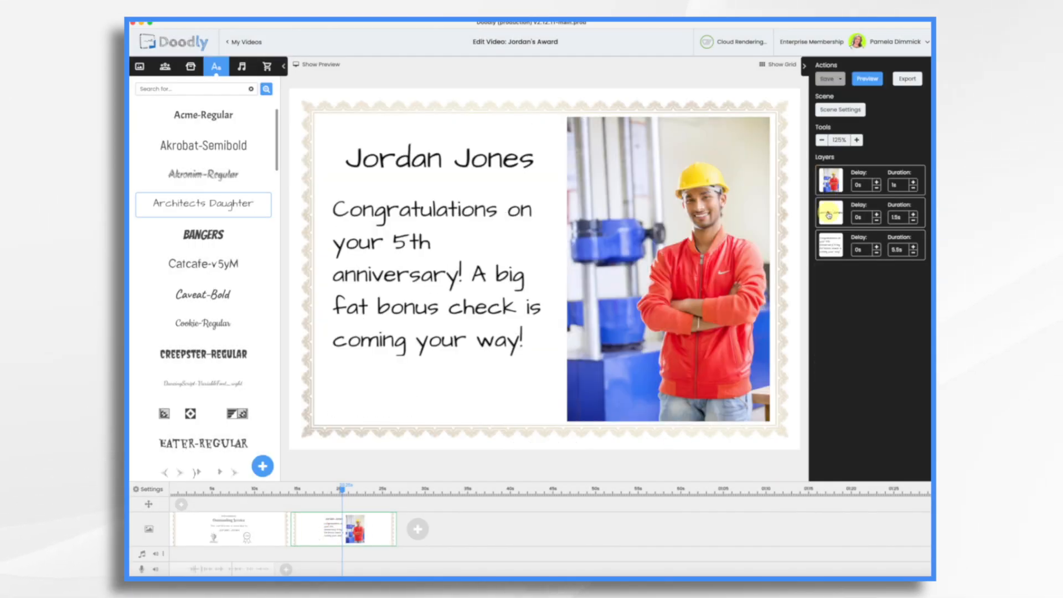
drag(829, 215, 831, 183)
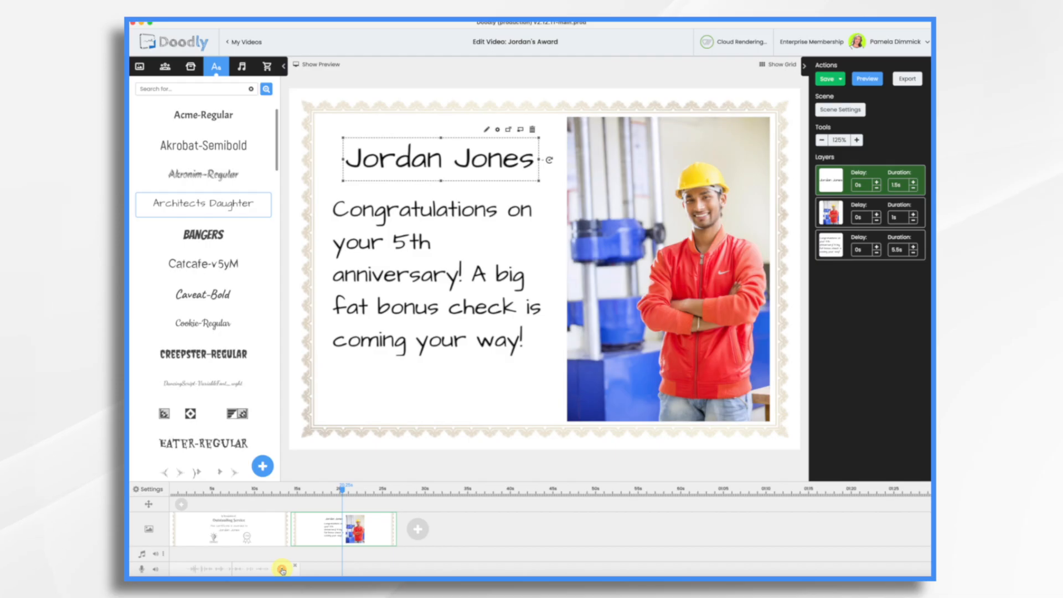
click(282, 570)
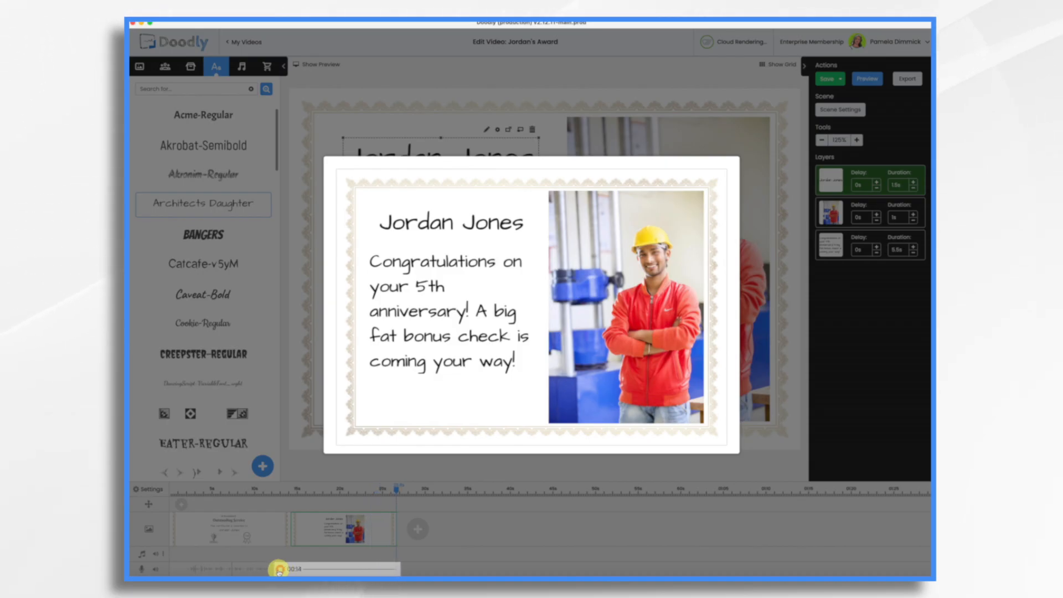
click(280, 570)
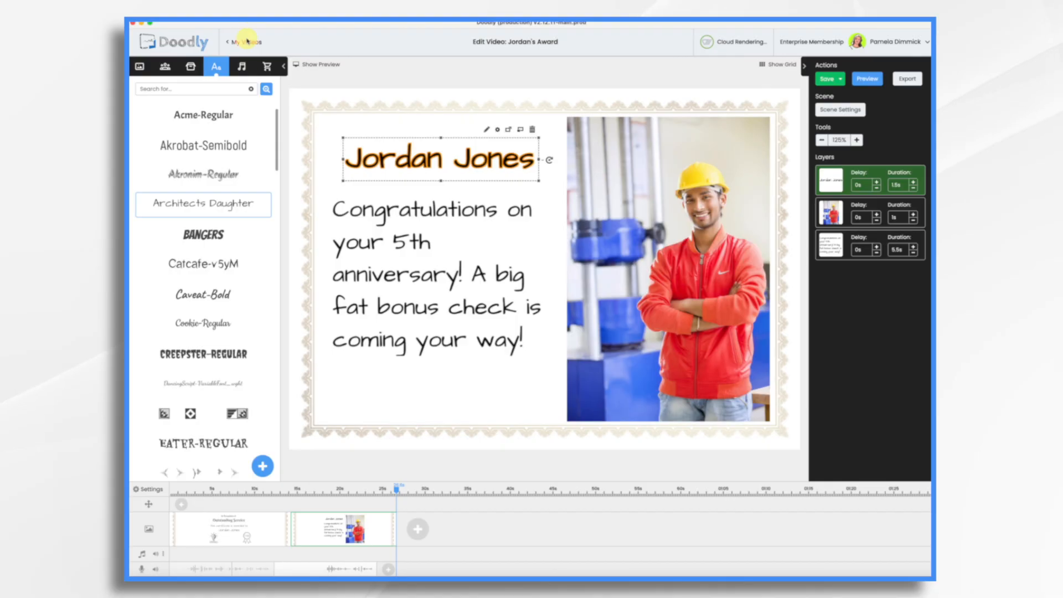
Add "Exciting Day" from the Music category as the soundtrack and trim it to the end of the second scene
click(242, 67)
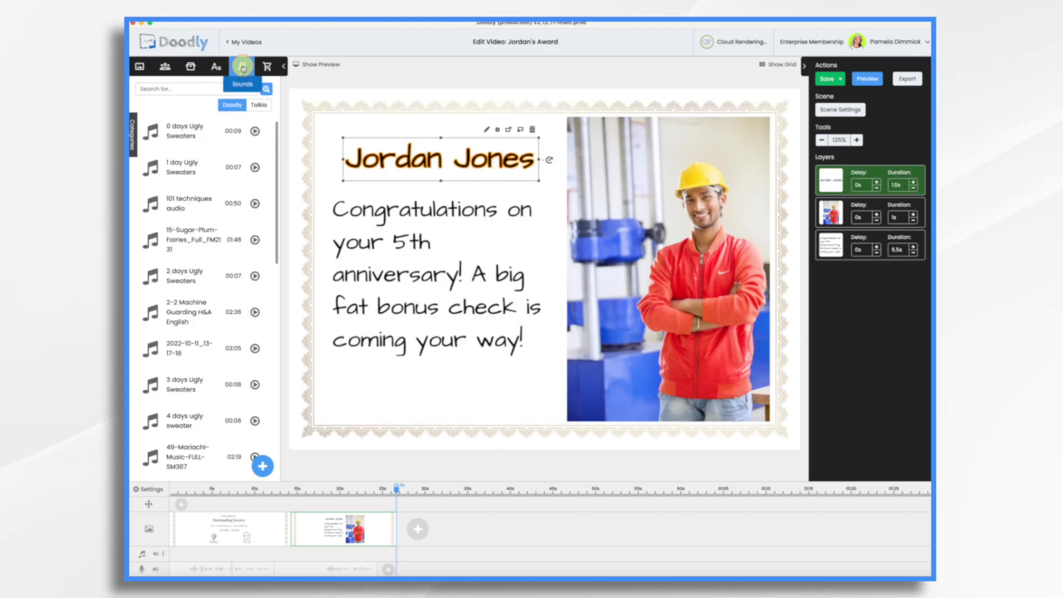
click(133, 139)
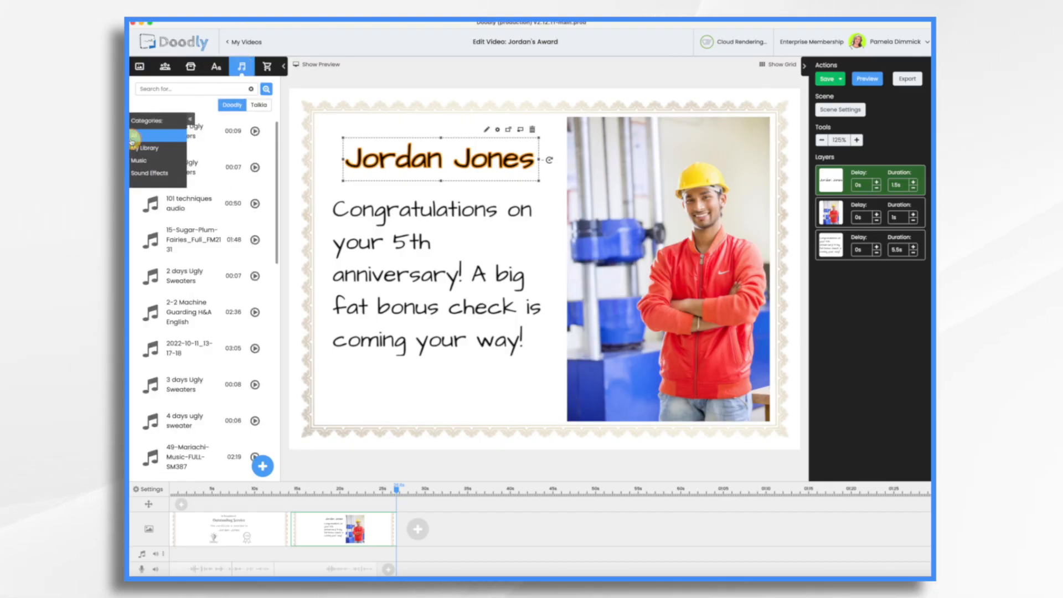
click(139, 161)
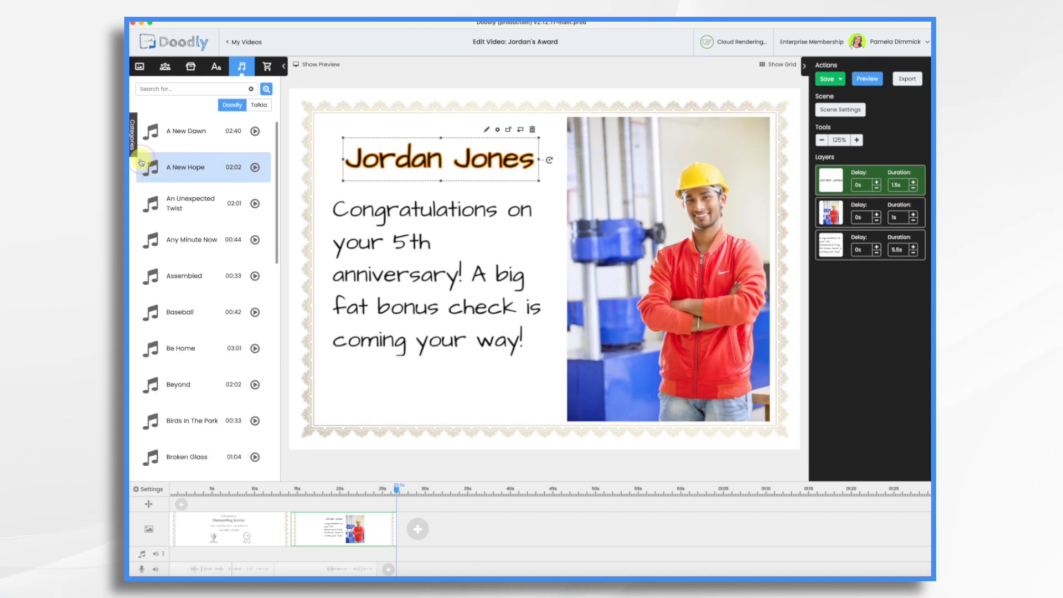
scroll(174, 432, down, 5)
drag(193, 455, 260, 552)
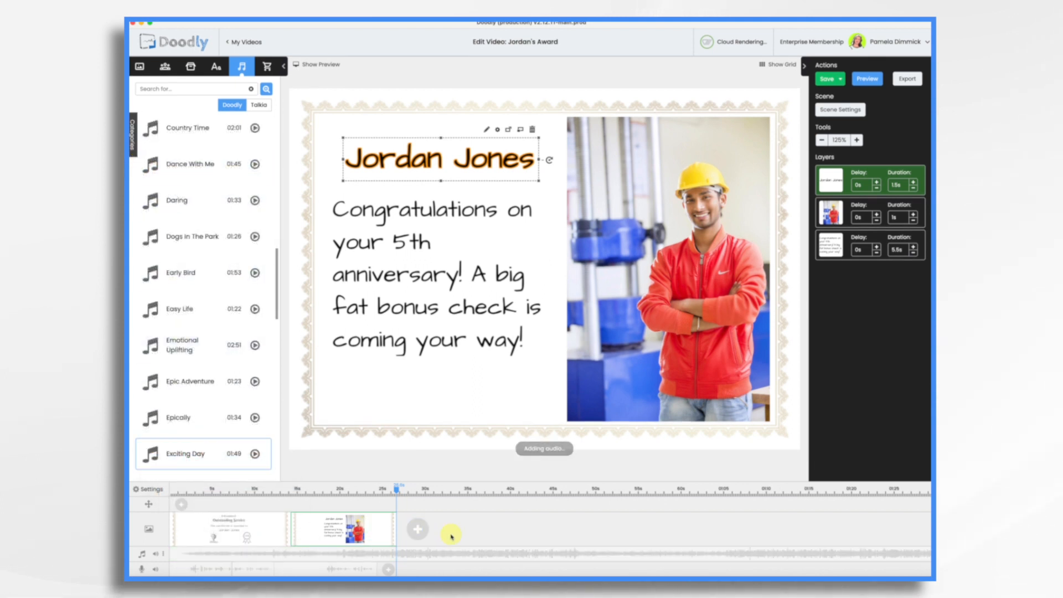
scroll(624, 551, right, 4)
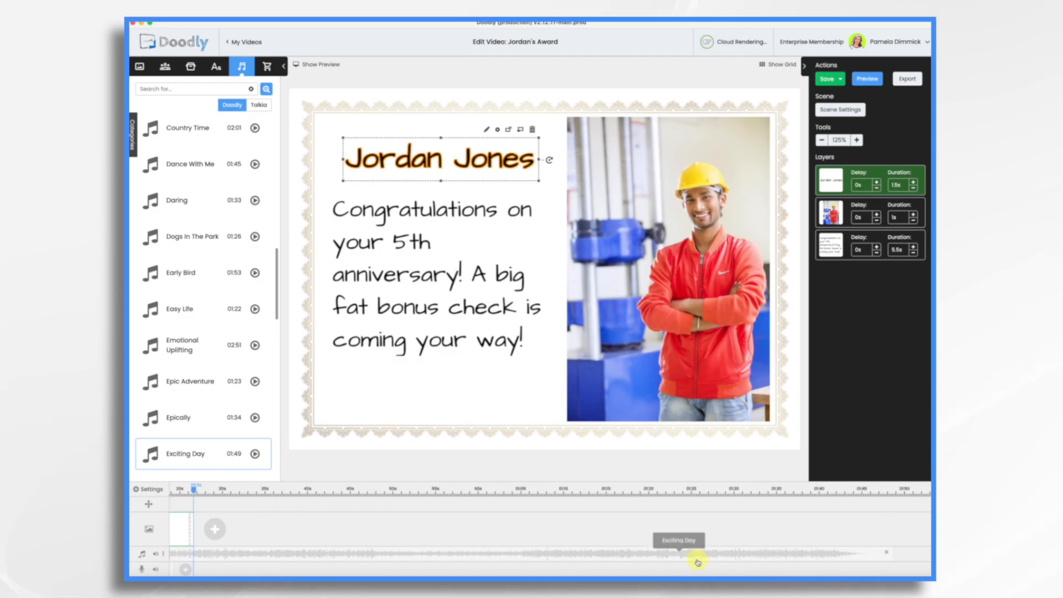
drag(894, 554, 193, 555)
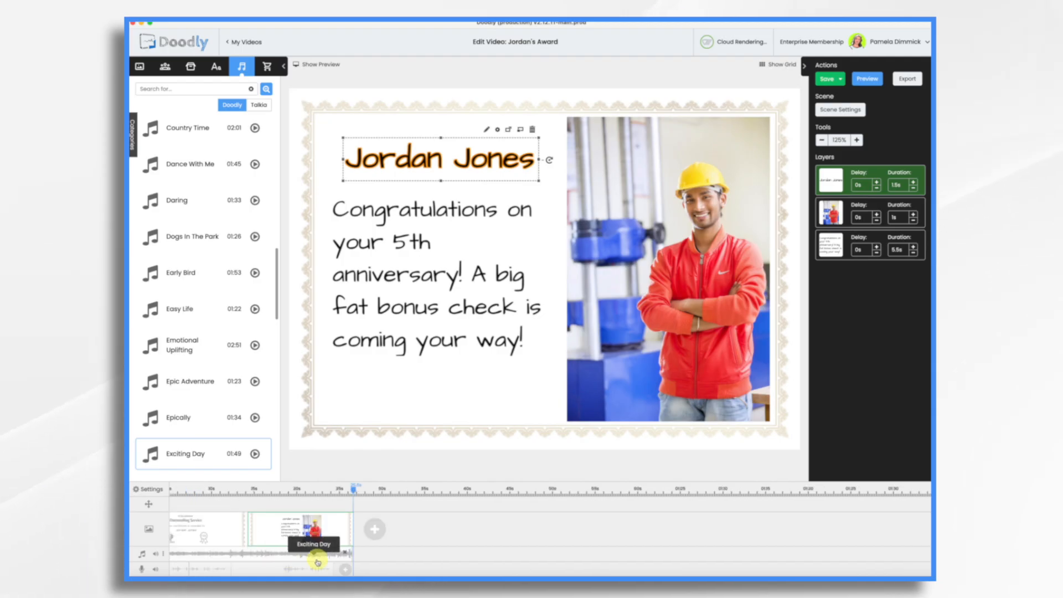
Apply a lengthened fade-out to the end of the Exciting Day soundtrack and lower the music volume beneath the voiceover
right_click(330, 560)
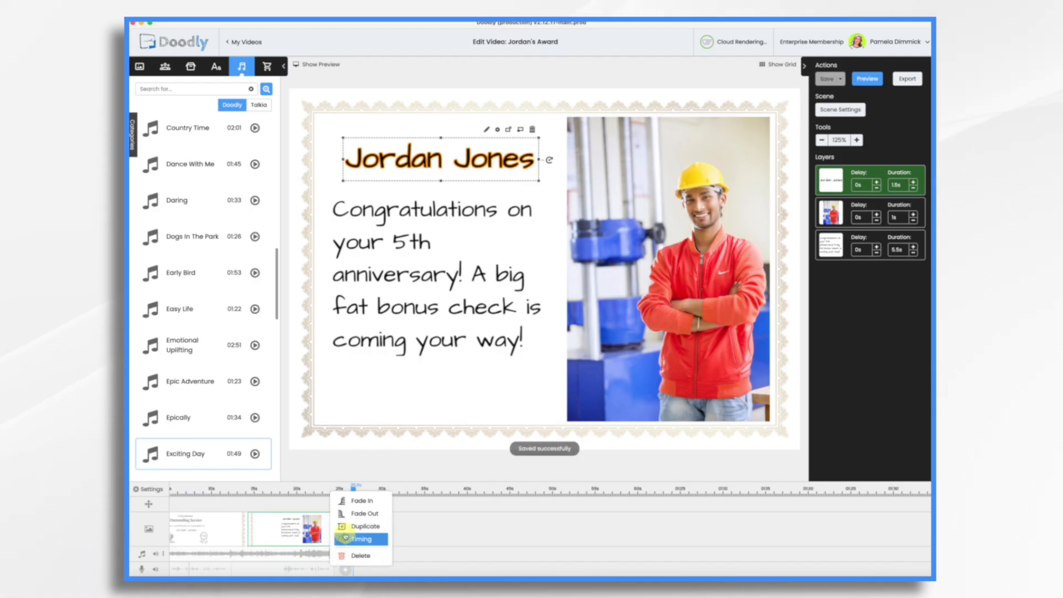
click(354, 514)
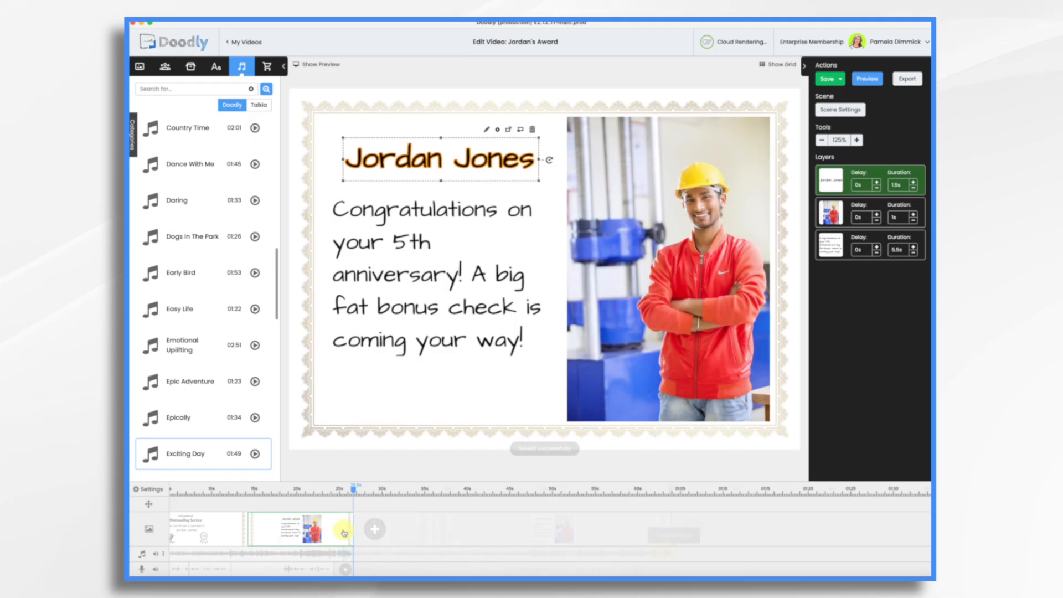
drag(651, 554, 614, 553)
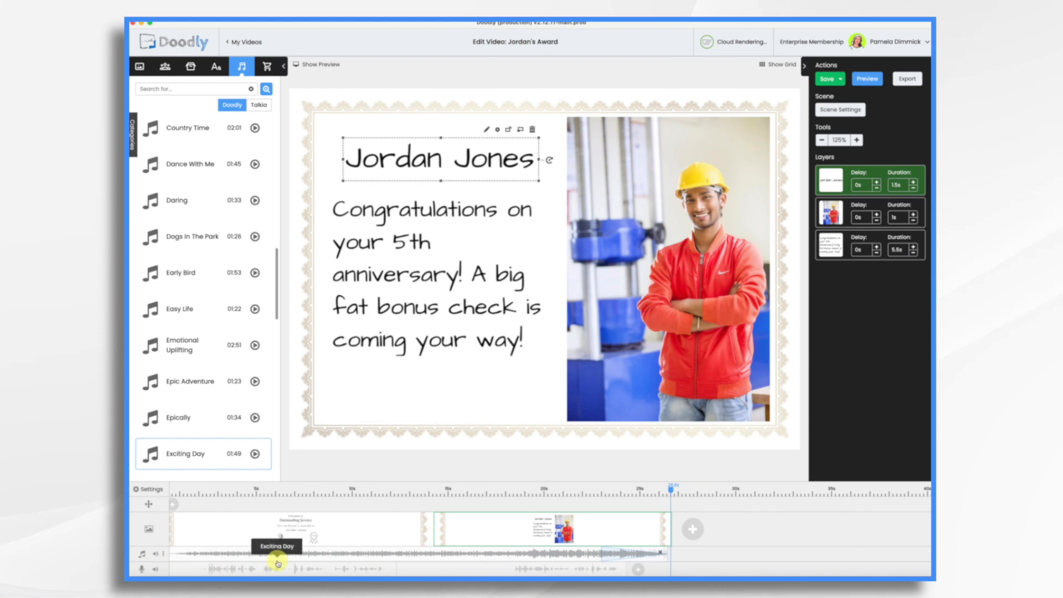
click(156, 555)
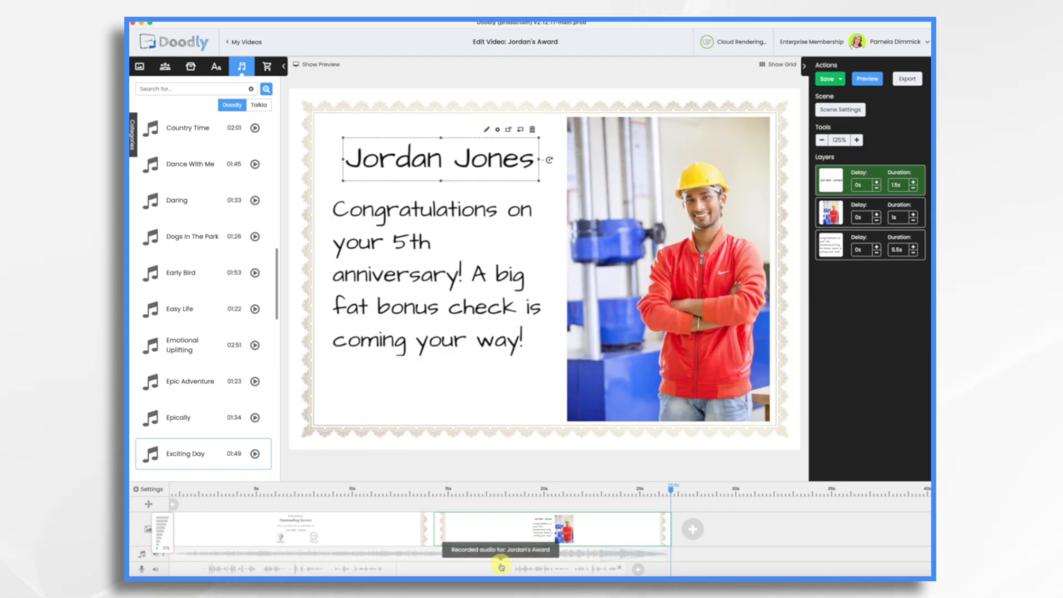
Save the award video and play its preview
click(827, 79)
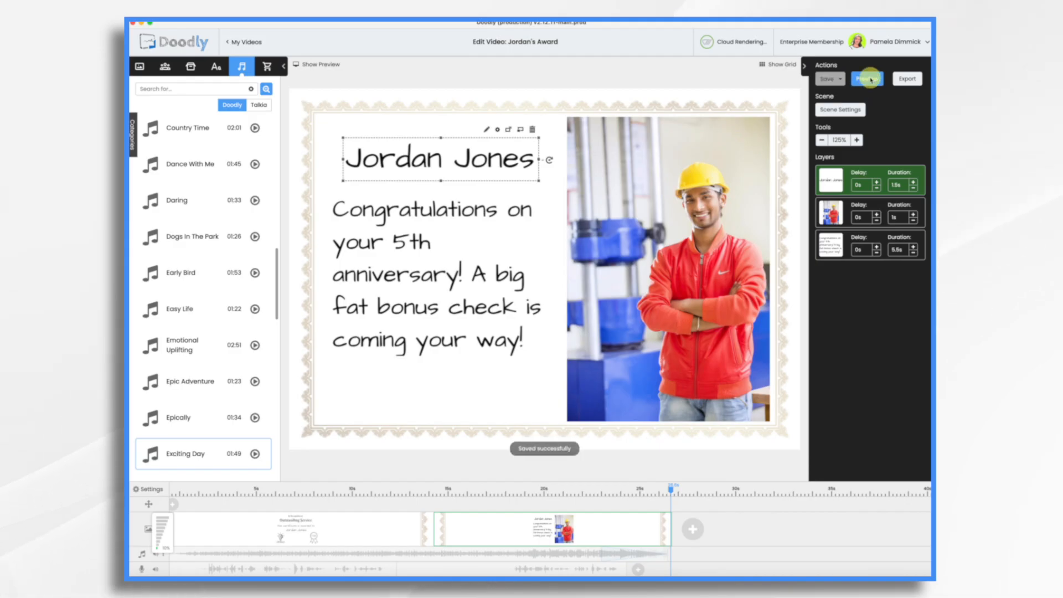
click(869, 79)
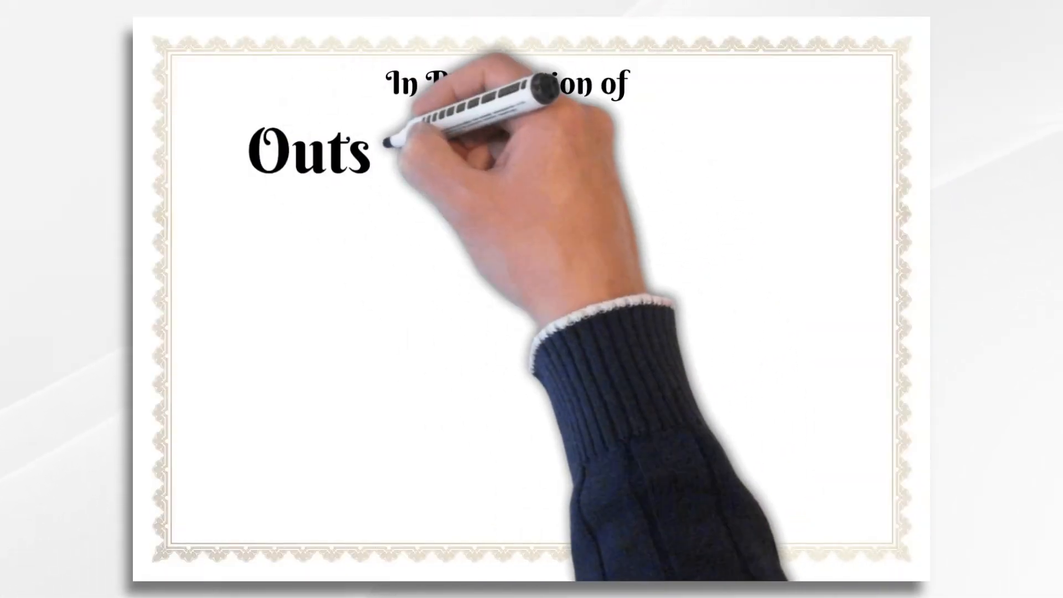